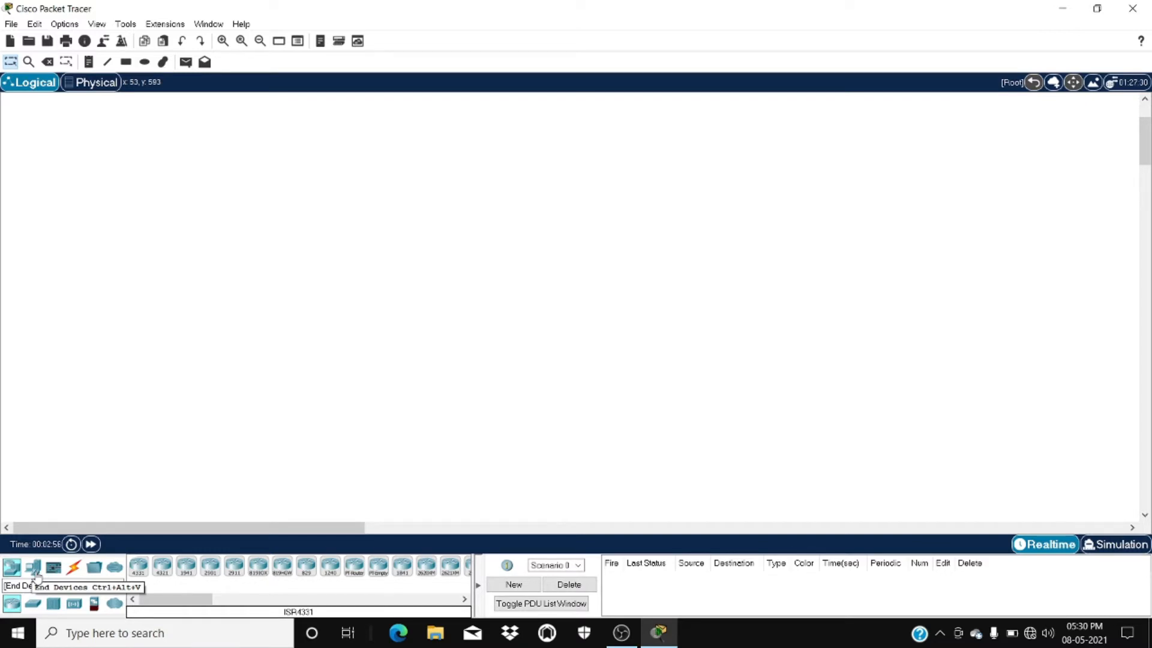
- Place two generic PCs one above the other on the left side of the empty workspace
left_click(33, 568)
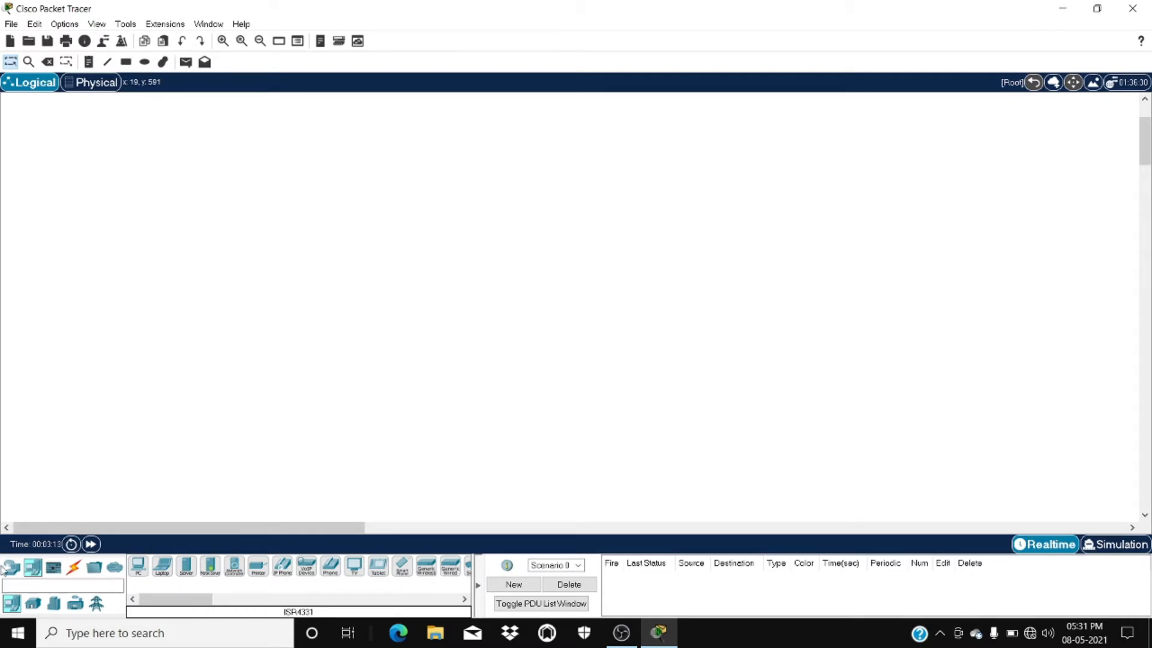
left_click(138, 567)
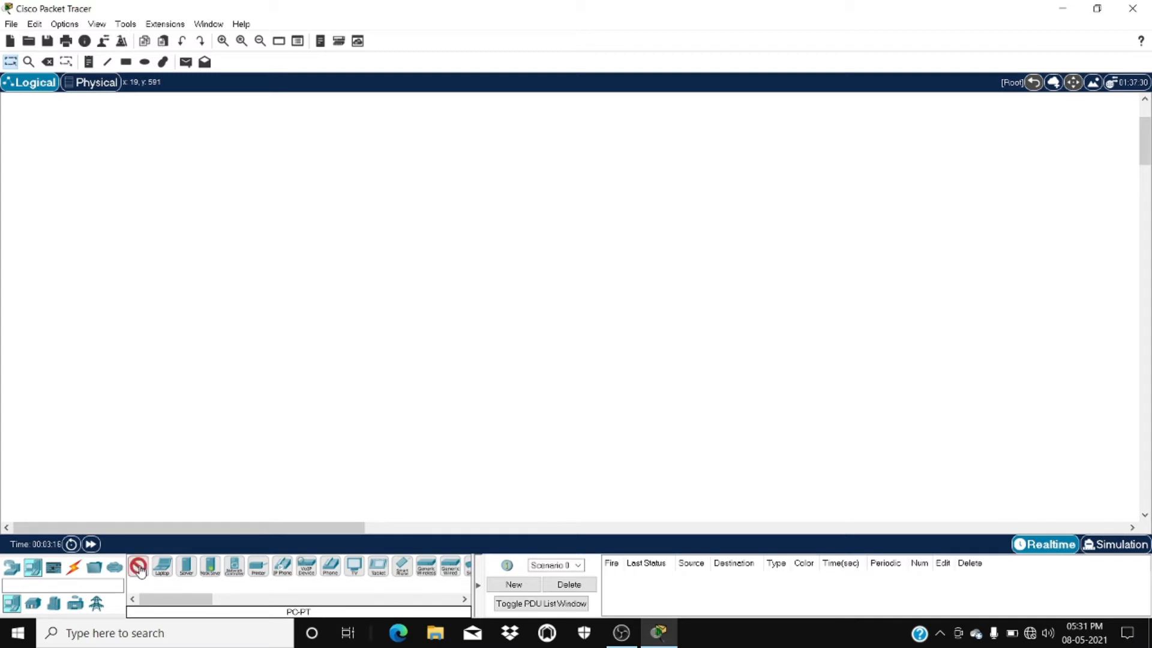
left_click(117, 194)
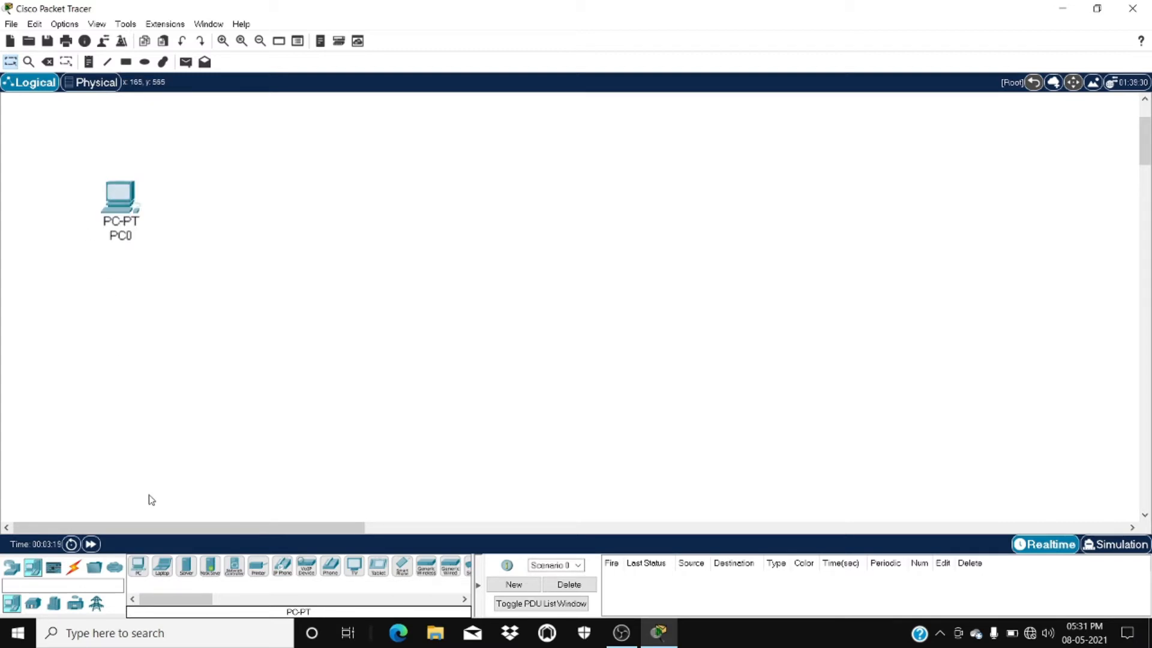
left_click(137, 567)
left_click(117, 348)
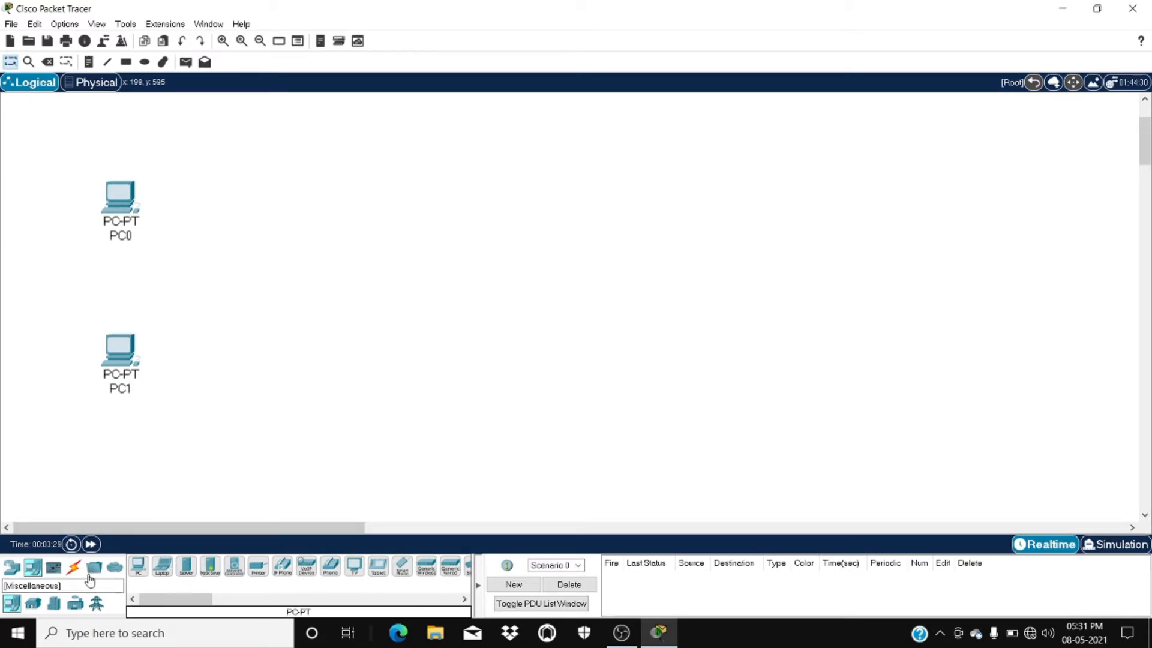
- Add two 2950-24 switches, one just right of the PCs and one farther right at about the same height
left_click(10, 570)
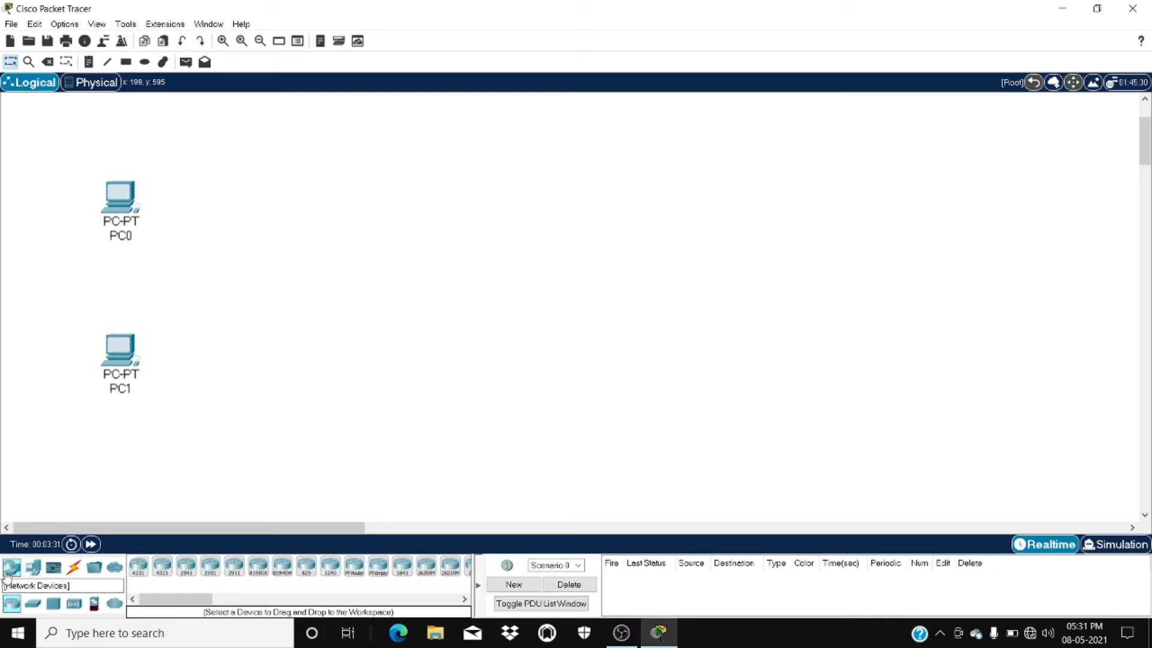
left_click(33, 606)
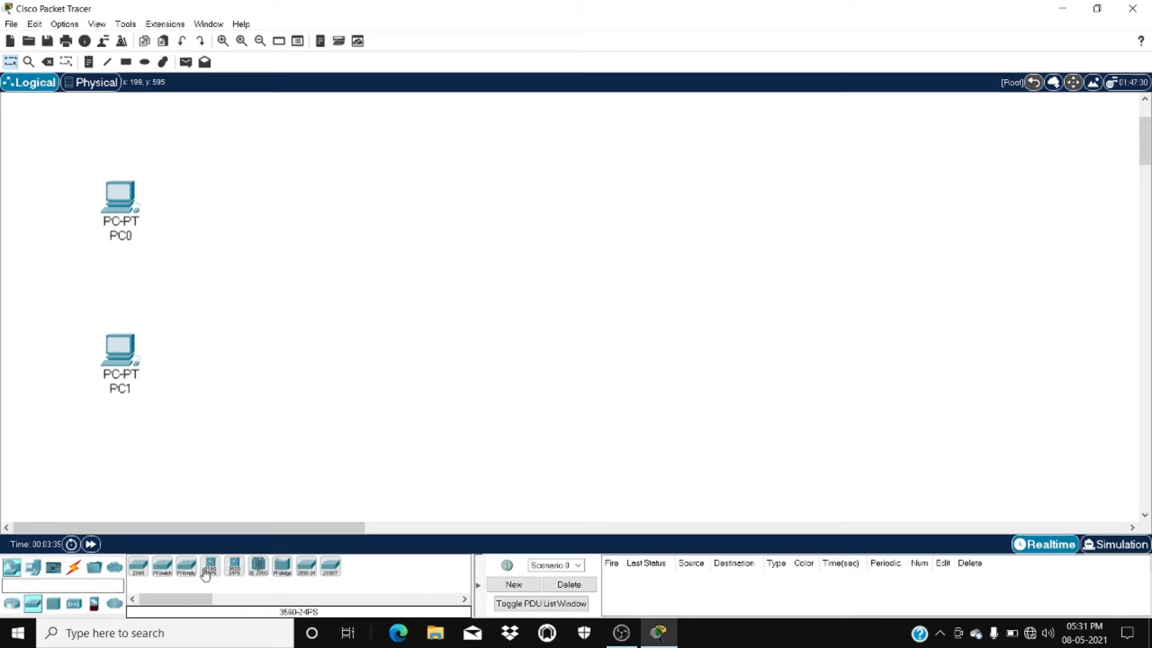
left_click(307, 573)
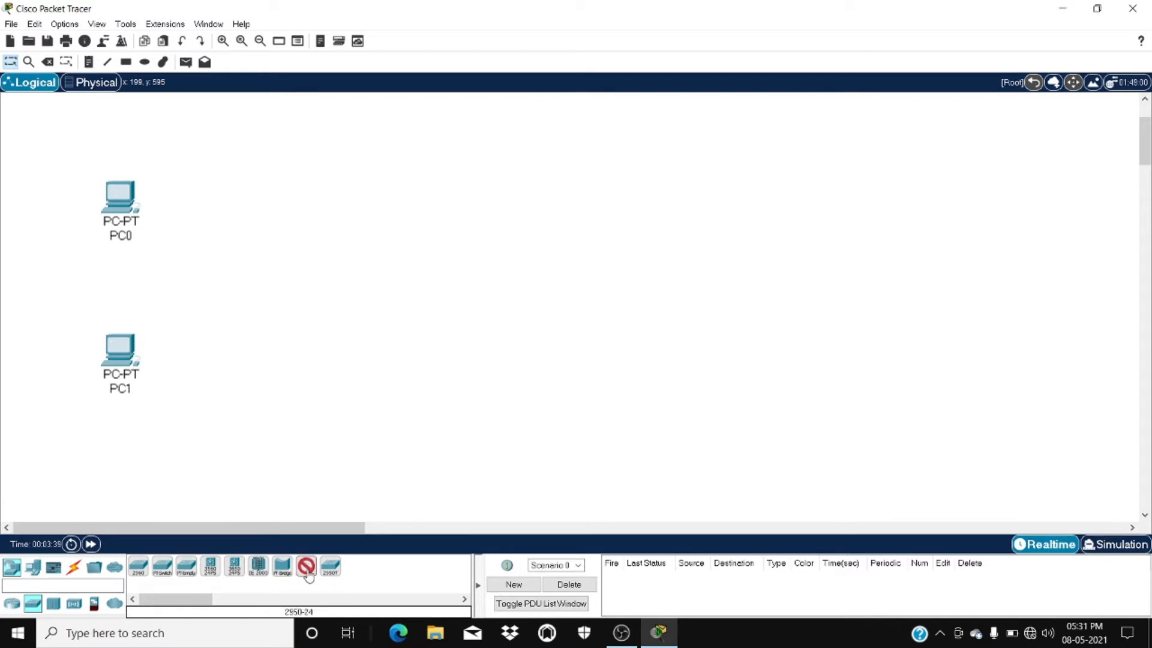
left_click(233, 283)
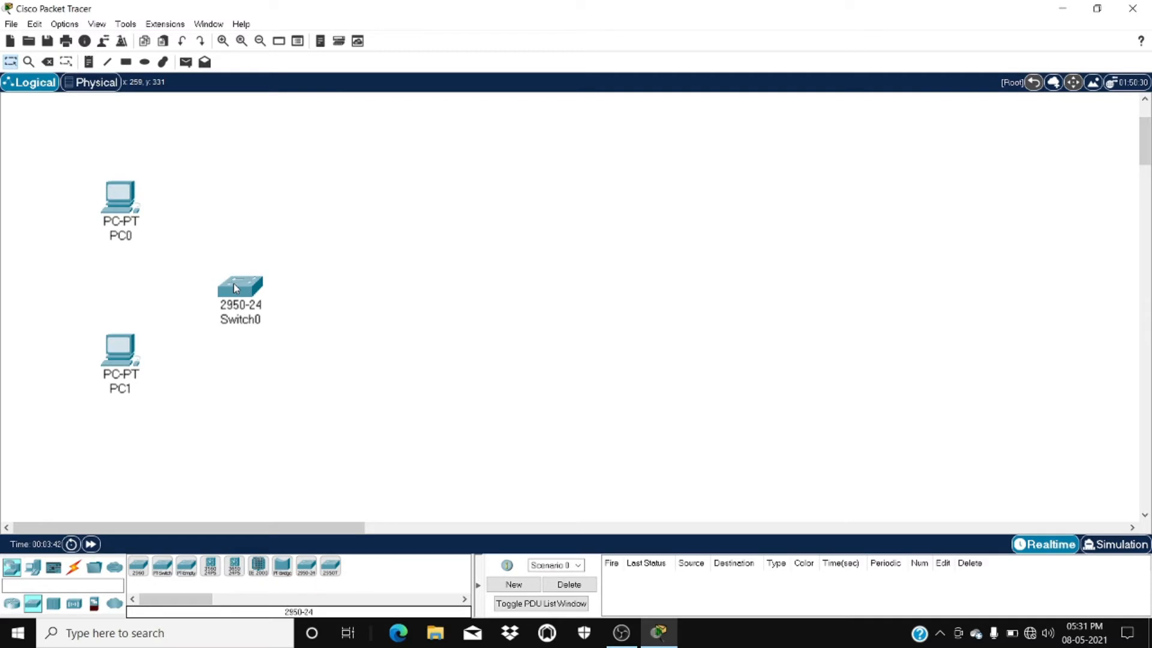
left_click(306, 569)
left_click(491, 292)
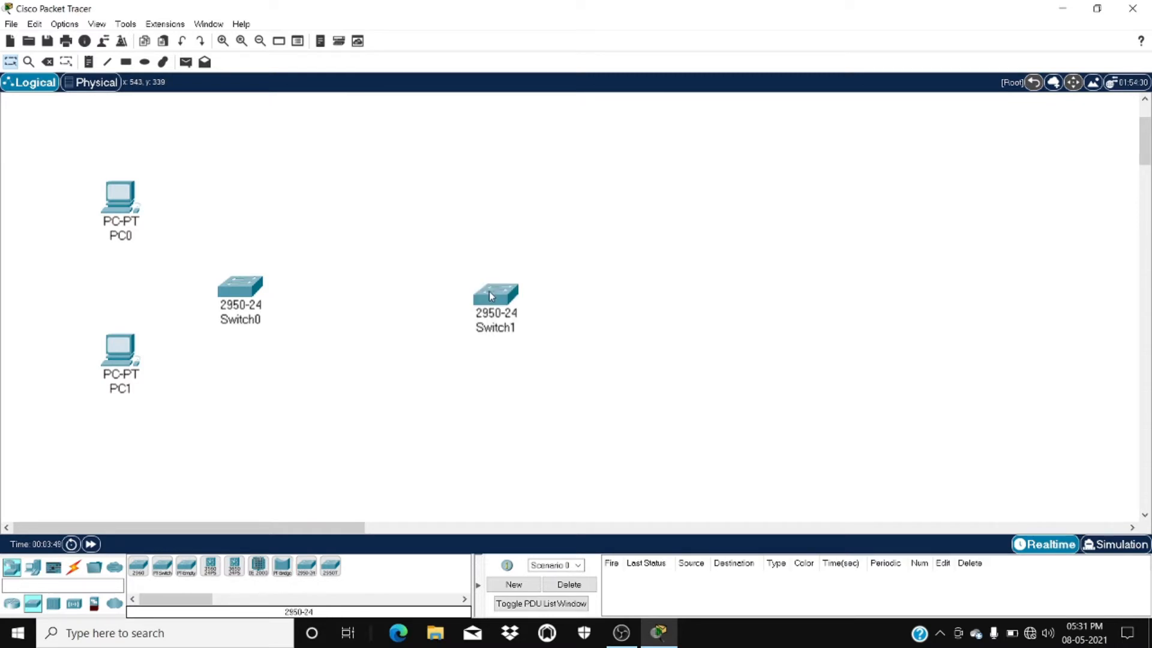
- Place two laptops to the right of the second switch, one above and one below it
left_click(34, 569)
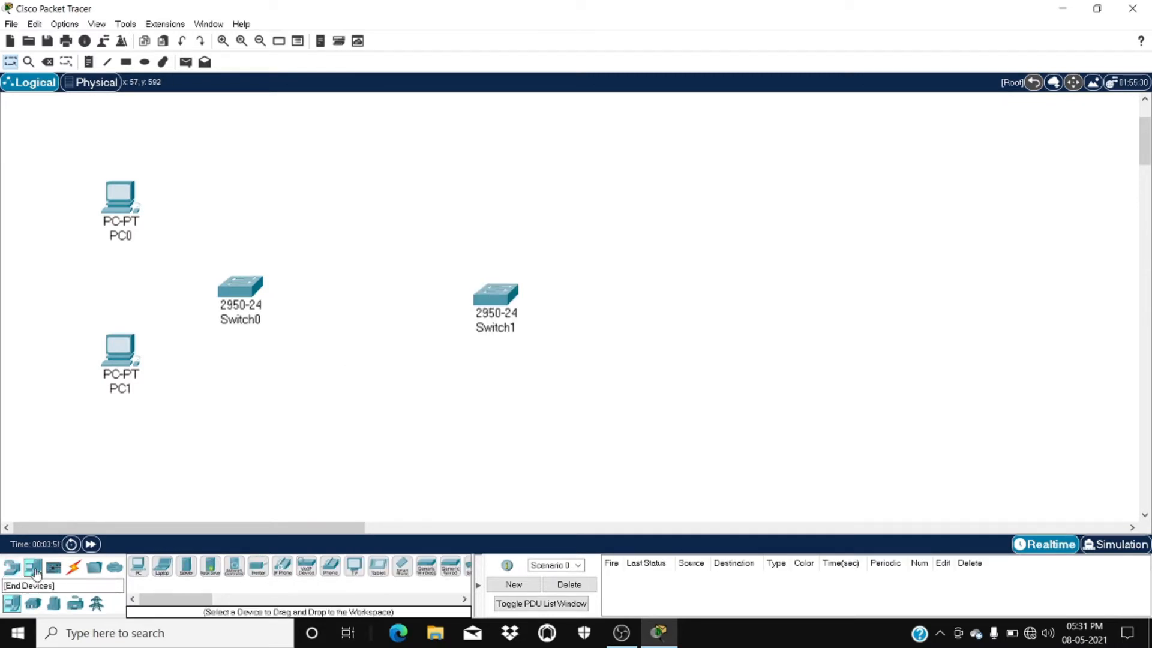
left_click(162, 568)
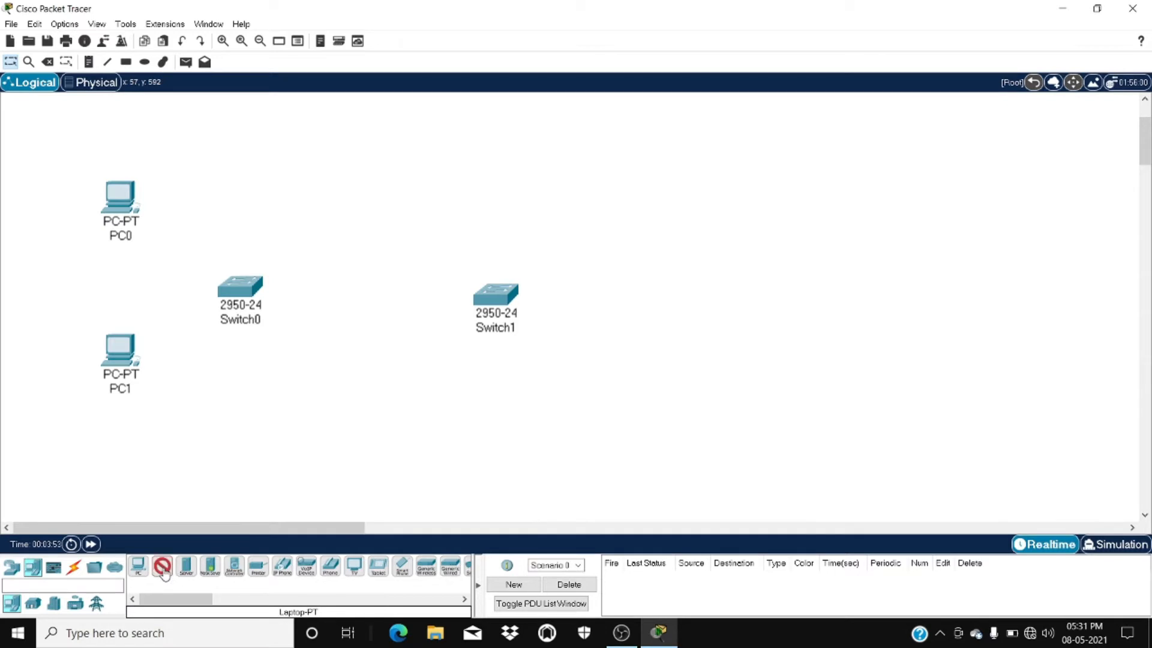
left_click(637, 215)
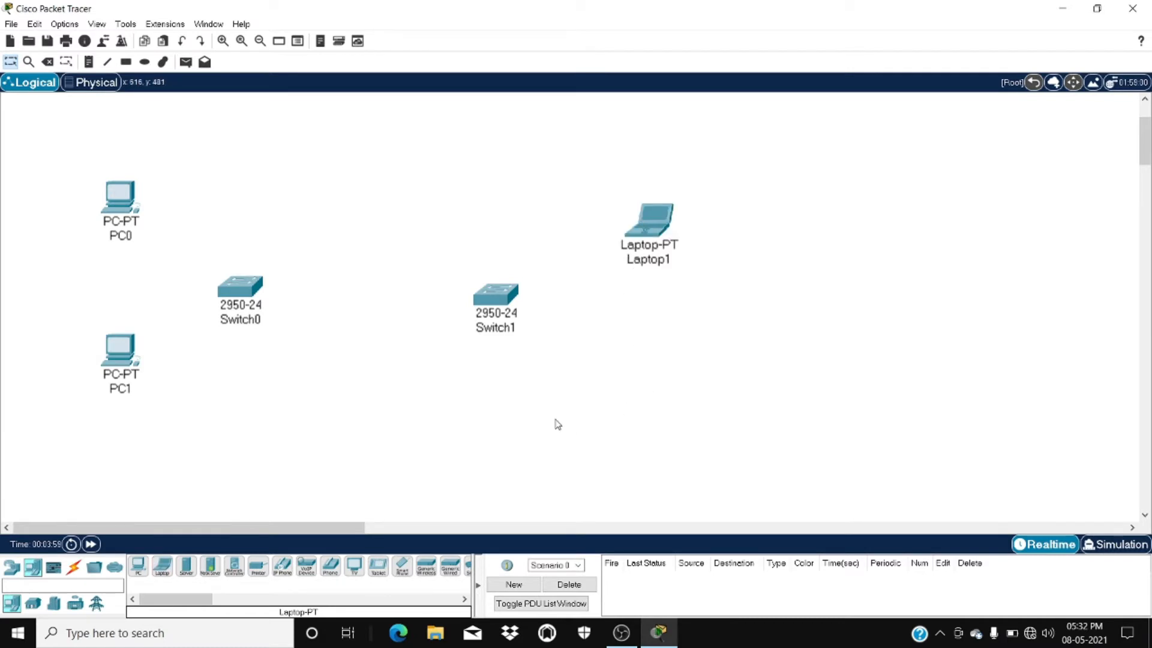
left_click(170, 571)
left_click(649, 400)
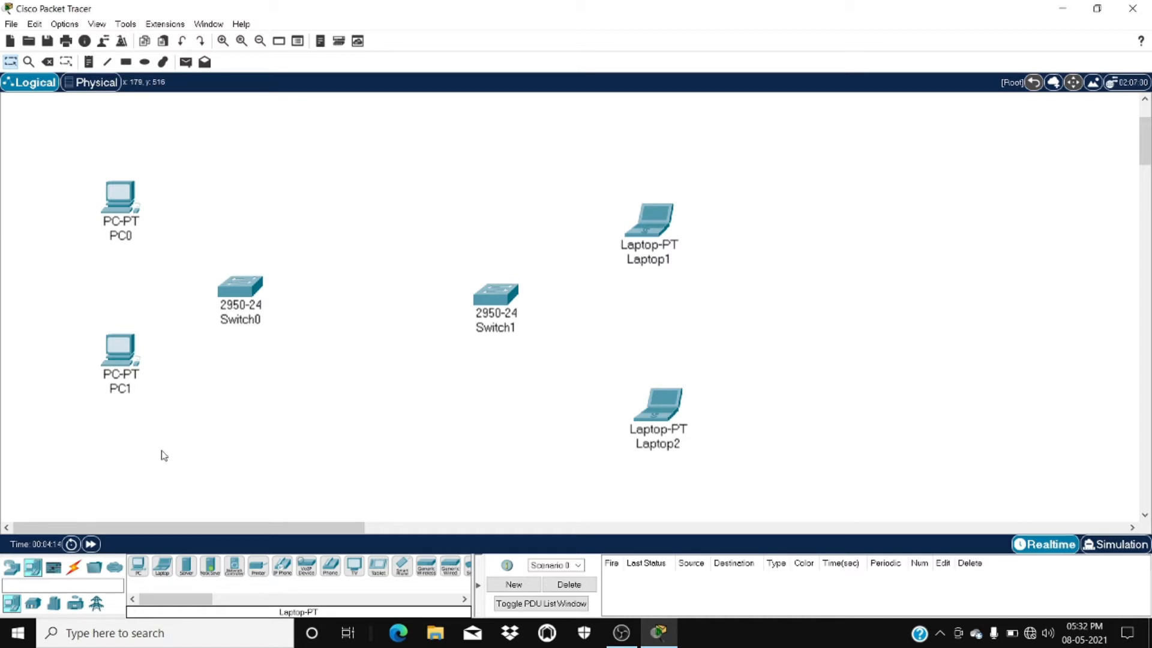
- Connect PC0's FastEthernet0 port to Switch0's FastEthernet0/1 port with a copper straight-through cable
left_click(75, 569)
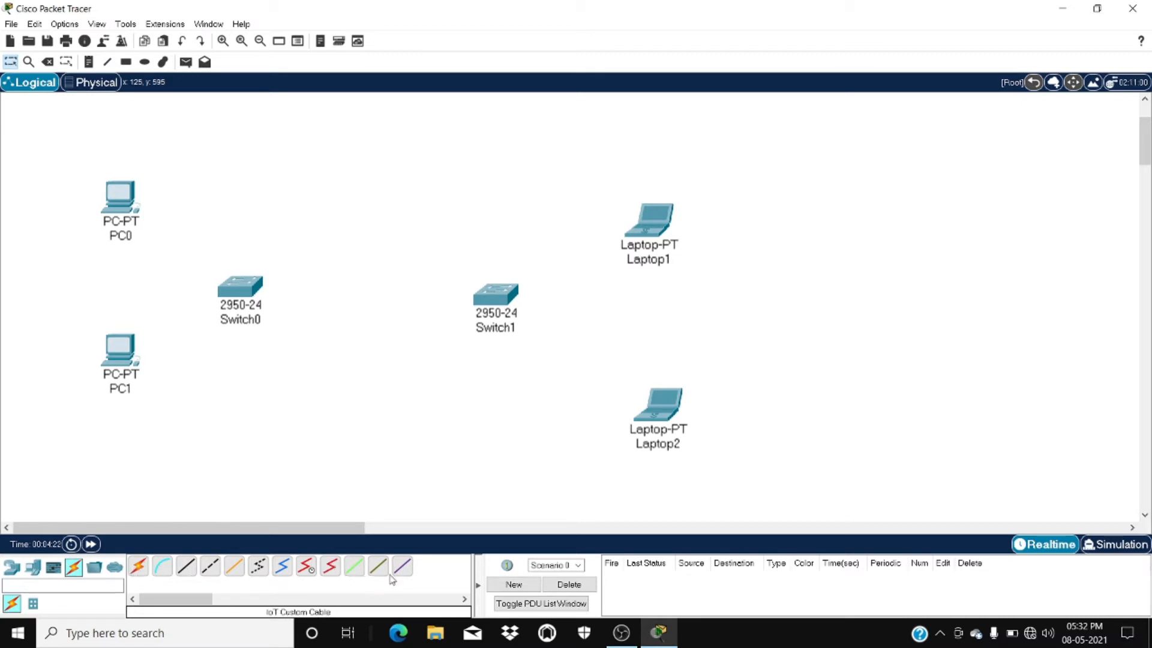
left_click(186, 570)
left_click(128, 203)
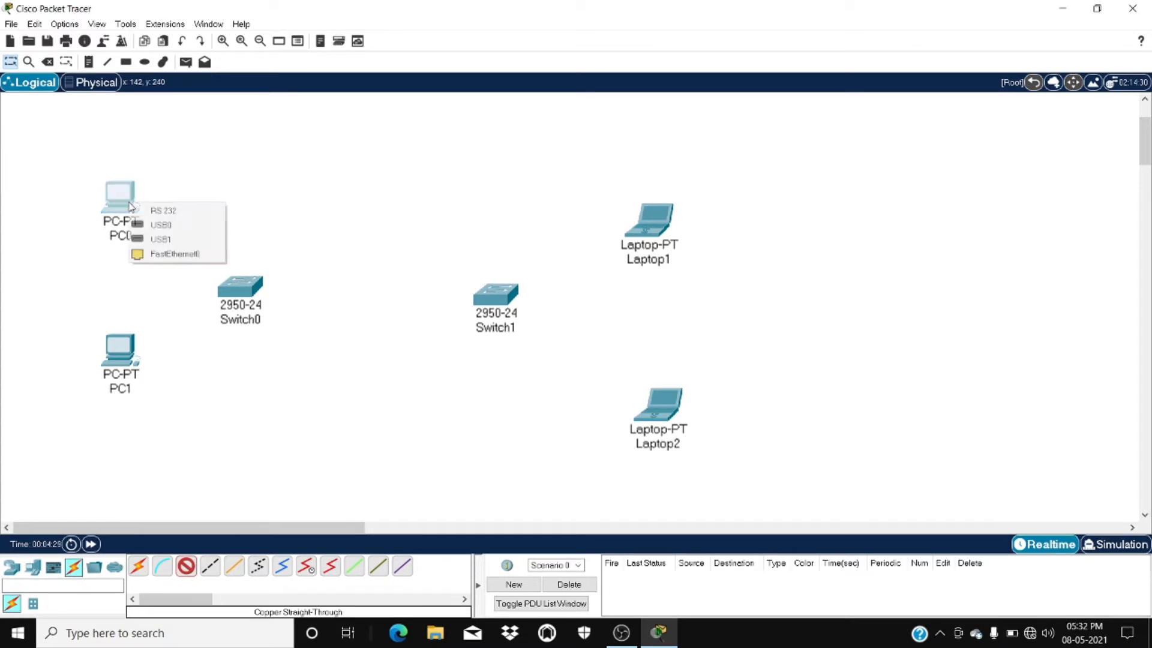
left_click(172, 255)
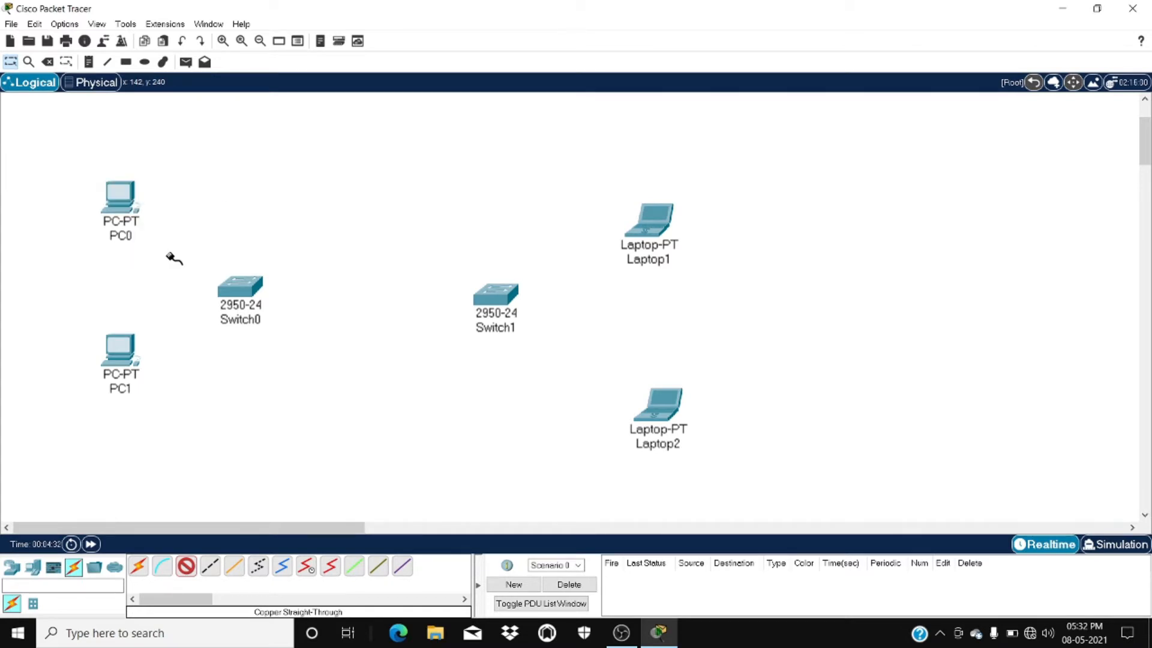
left_click(243, 296)
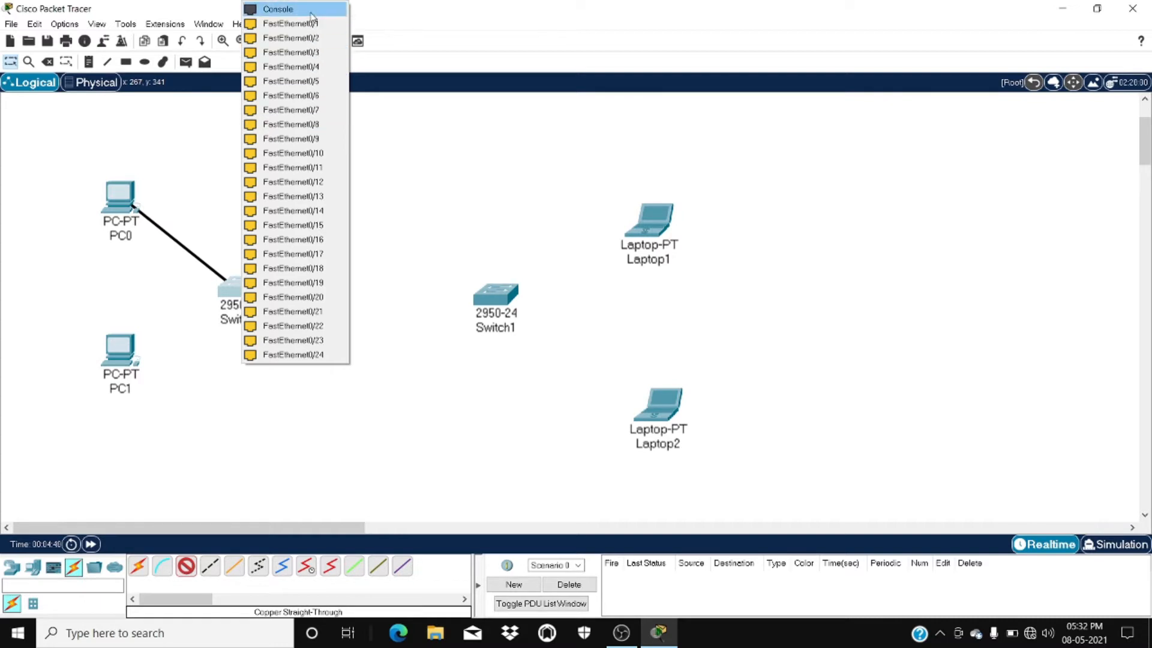
left_click(290, 23)
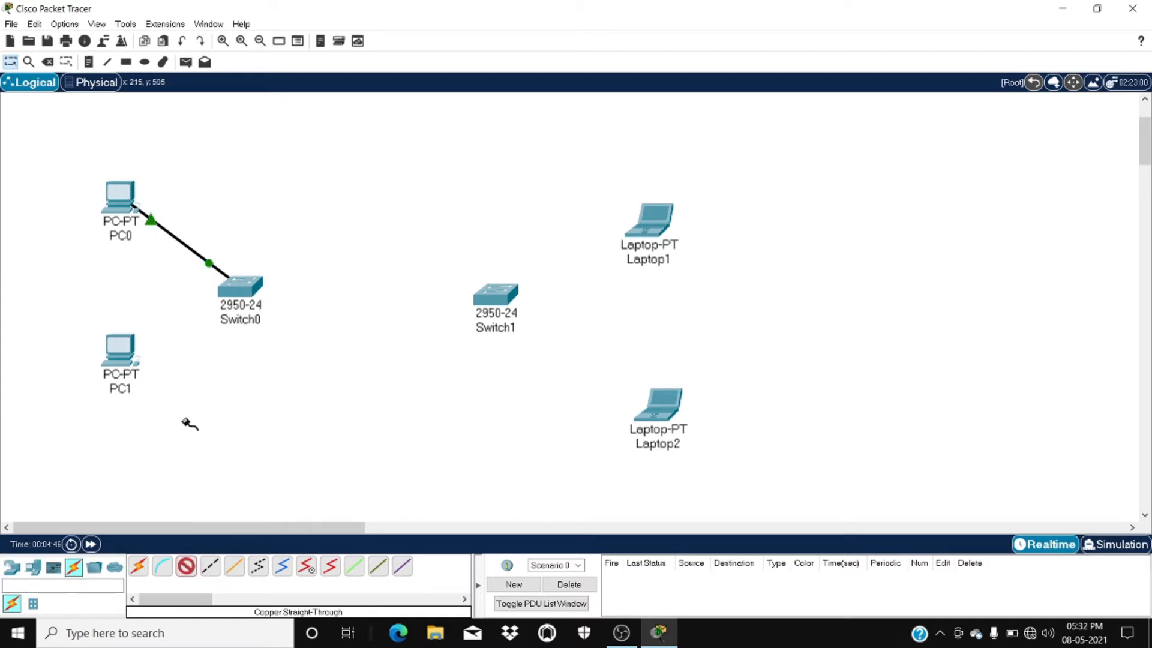
- Connect PC1's FastEthernet0 port to Switch0's FastEthernet0/2 port with a copper straight-through cable
left_click(125, 361)
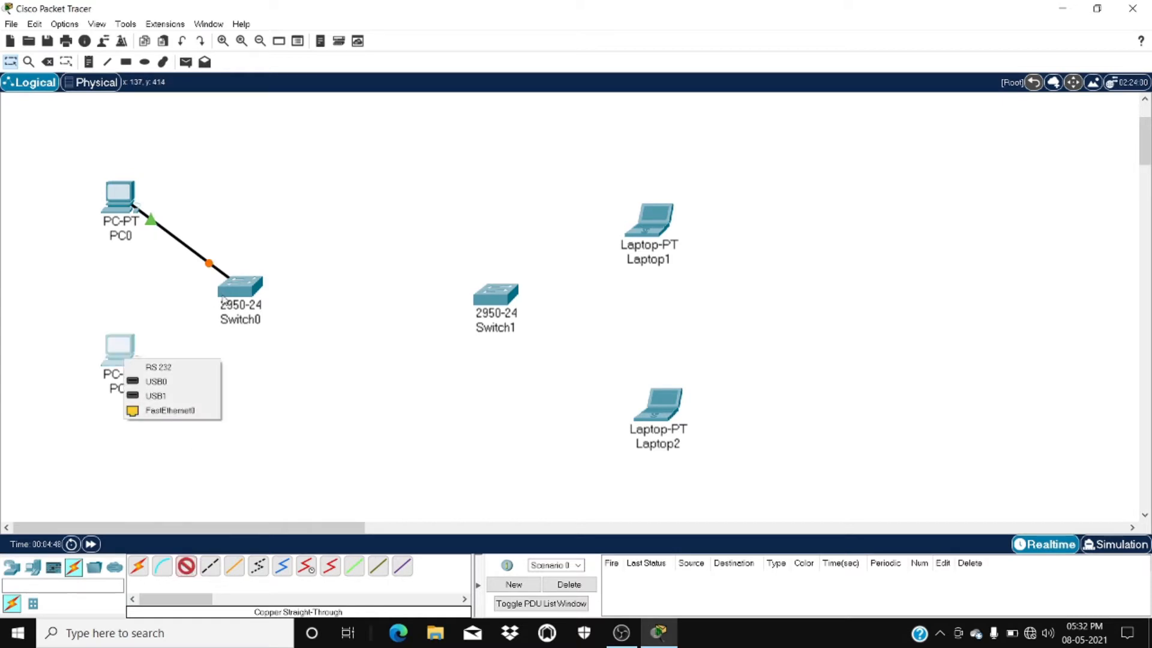
left_click(158, 410)
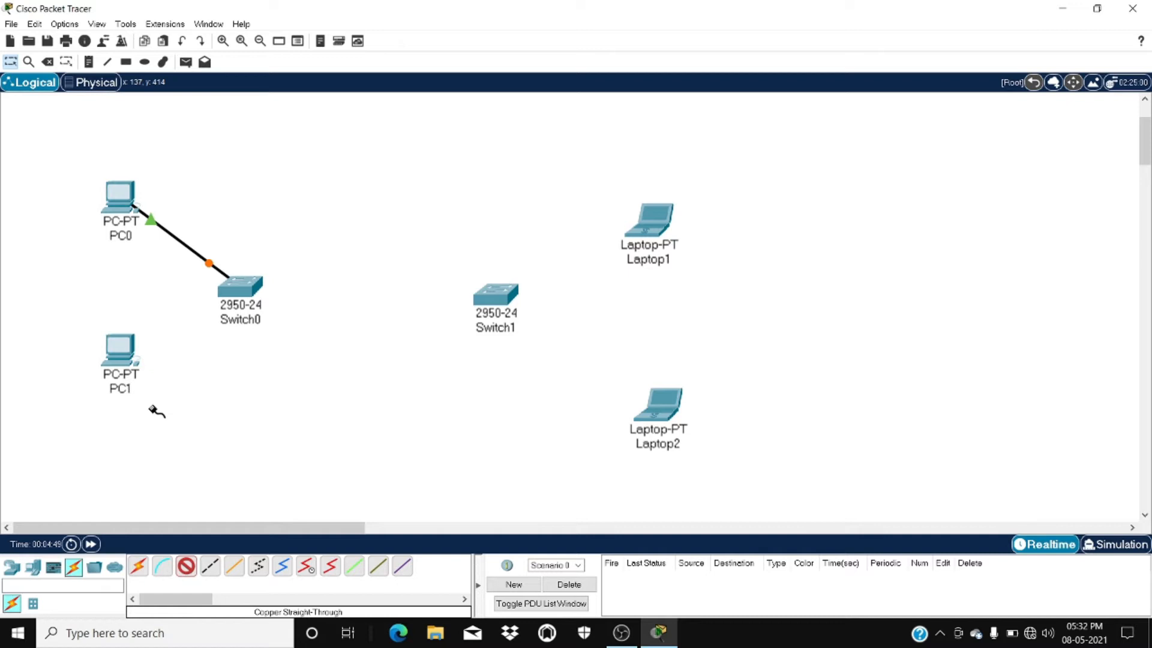
left_click(239, 292)
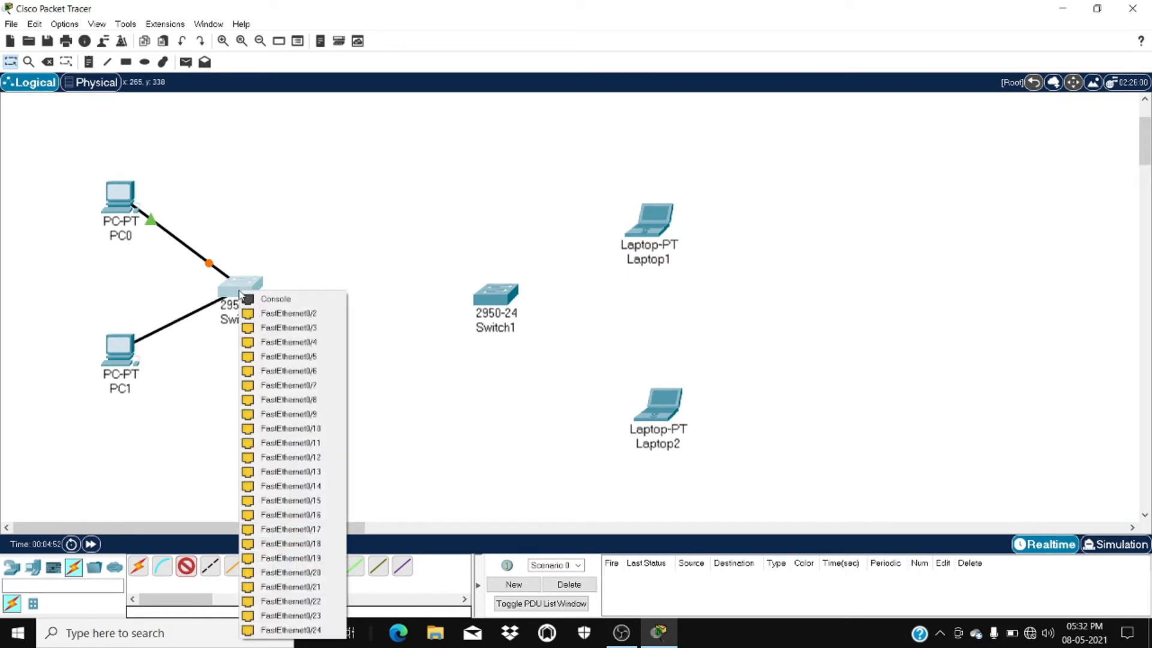
left_click(272, 314)
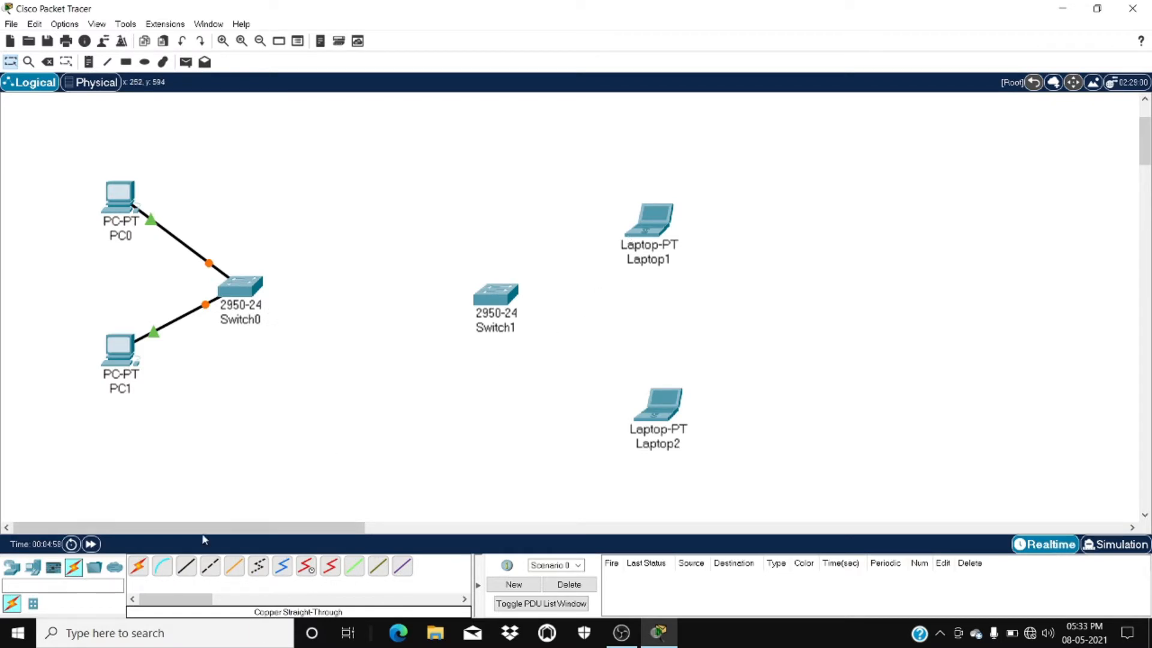
- Link Laptop1 and Laptop2 to Switch1 using the automatically chosen connection type
left_click(139, 571)
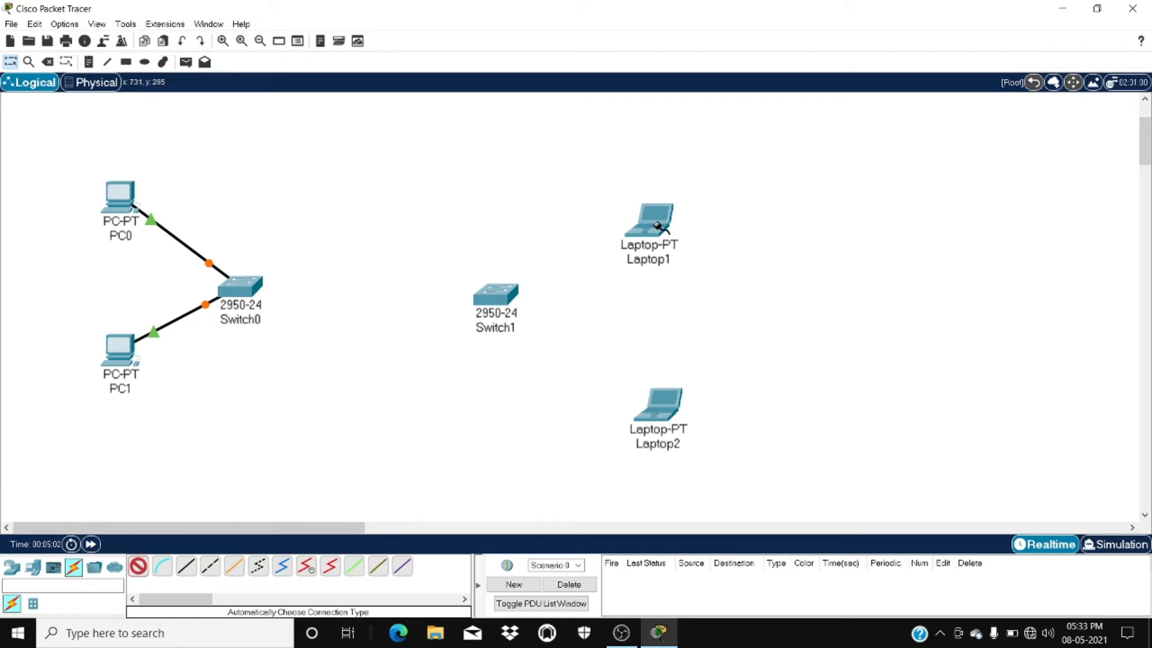
left_click(658, 227)
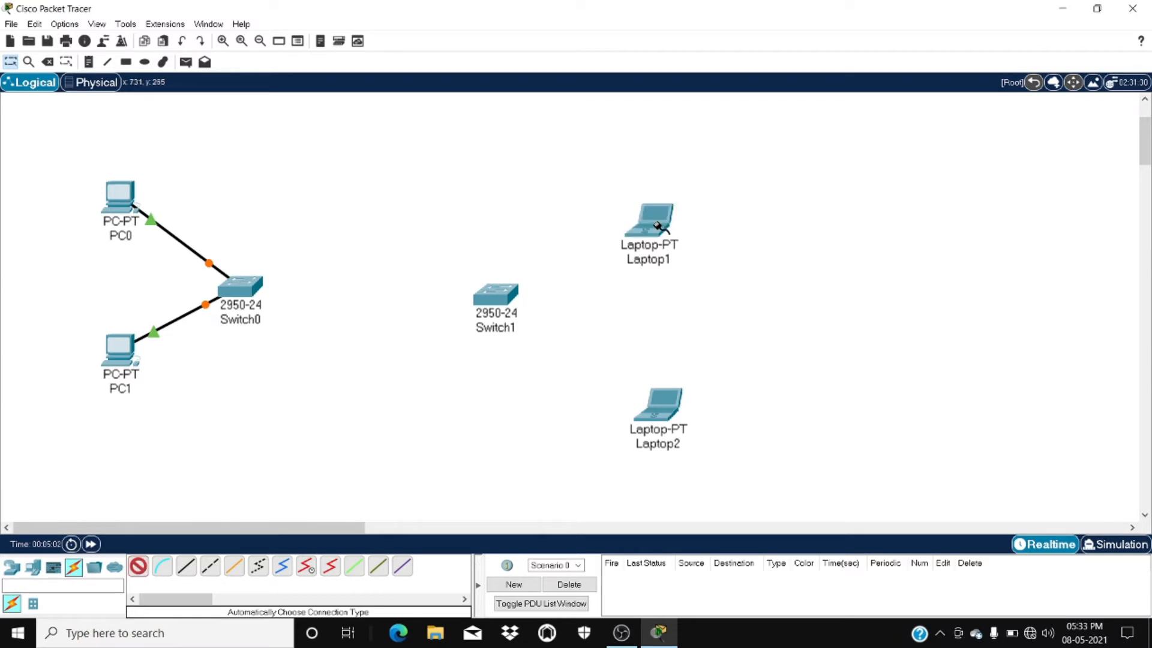
left_click(493, 299)
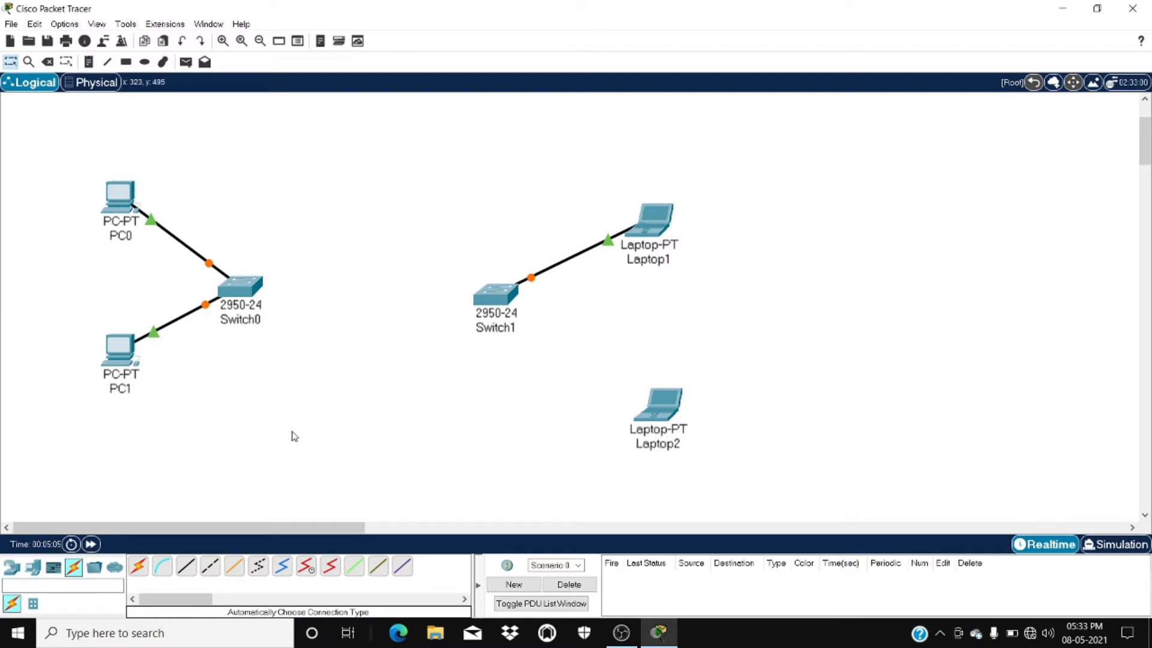
left_click(139, 567)
left_click(503, 302)
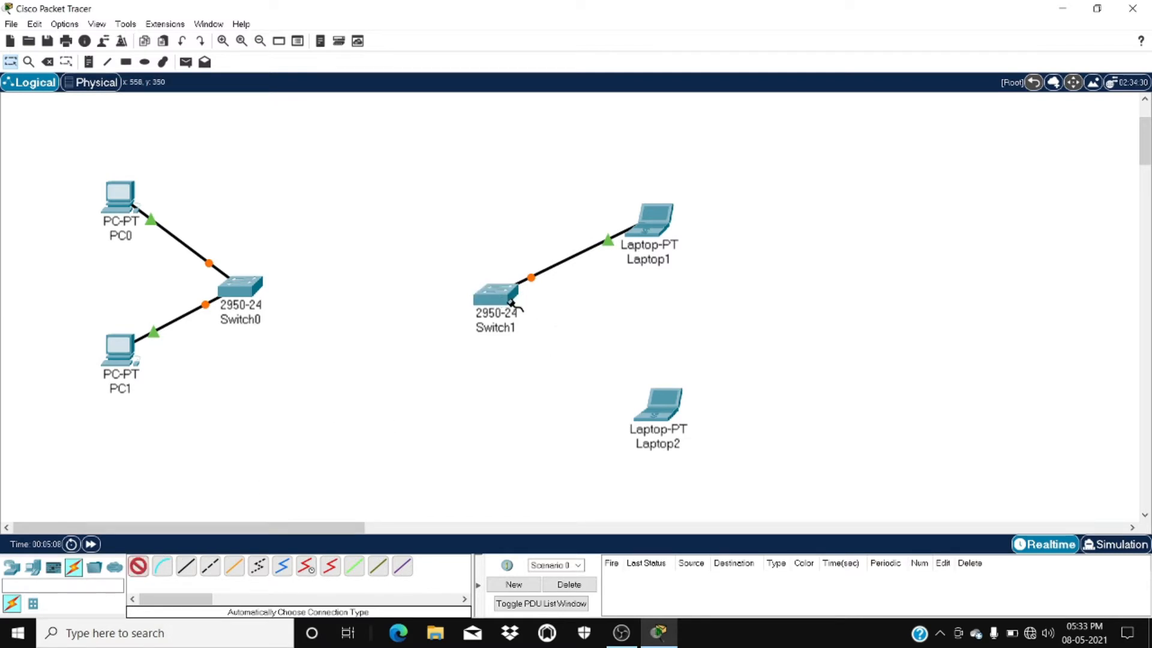
left_click(656, 418)
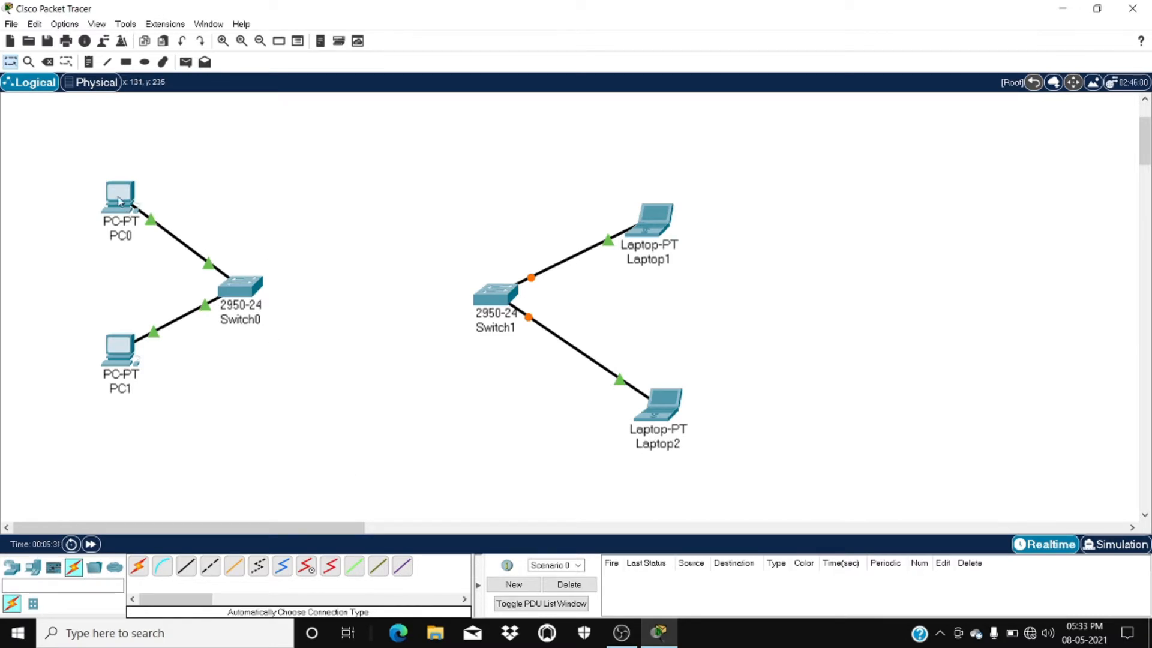
- Give PC0 the static IPv4 address 198.162.0.1 with subnet mask 255.255.255.0 and close its configuration
mouse_move(120, 202)
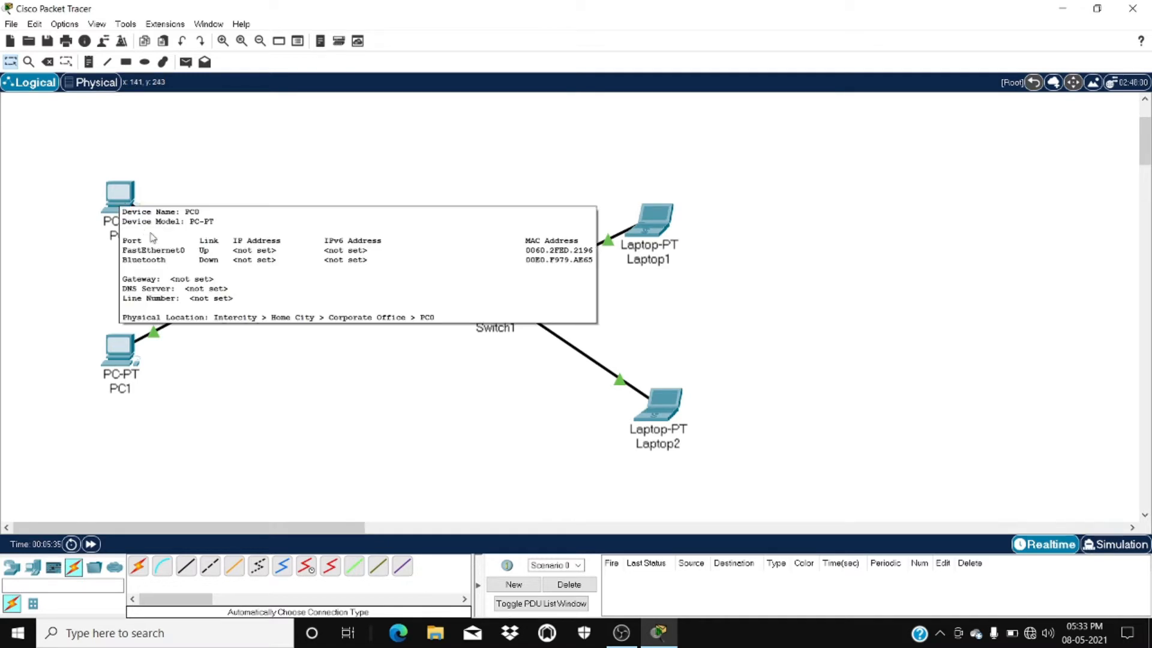
left_click(118, 198)
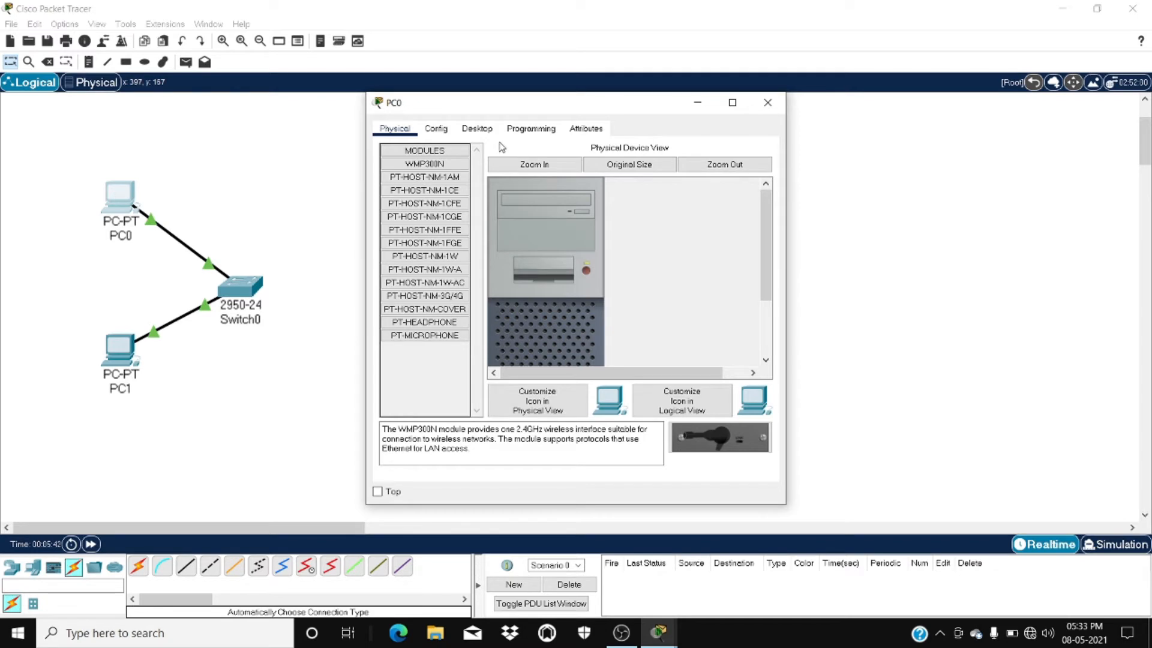
left_click(476, 131)
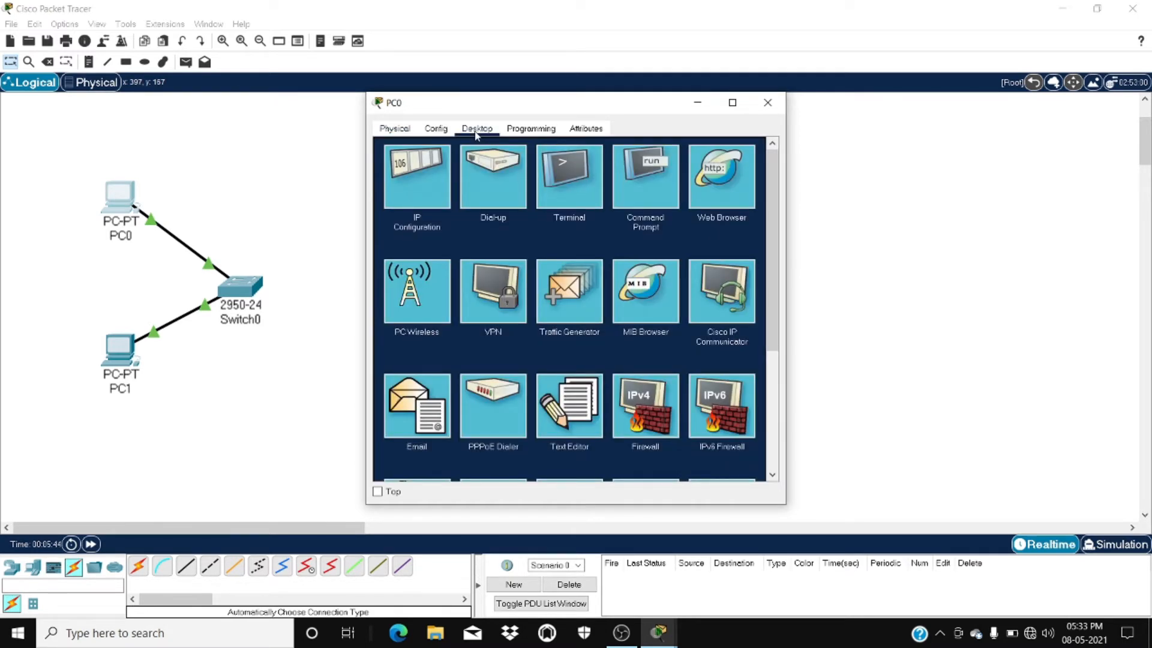
left_click(402, 198)
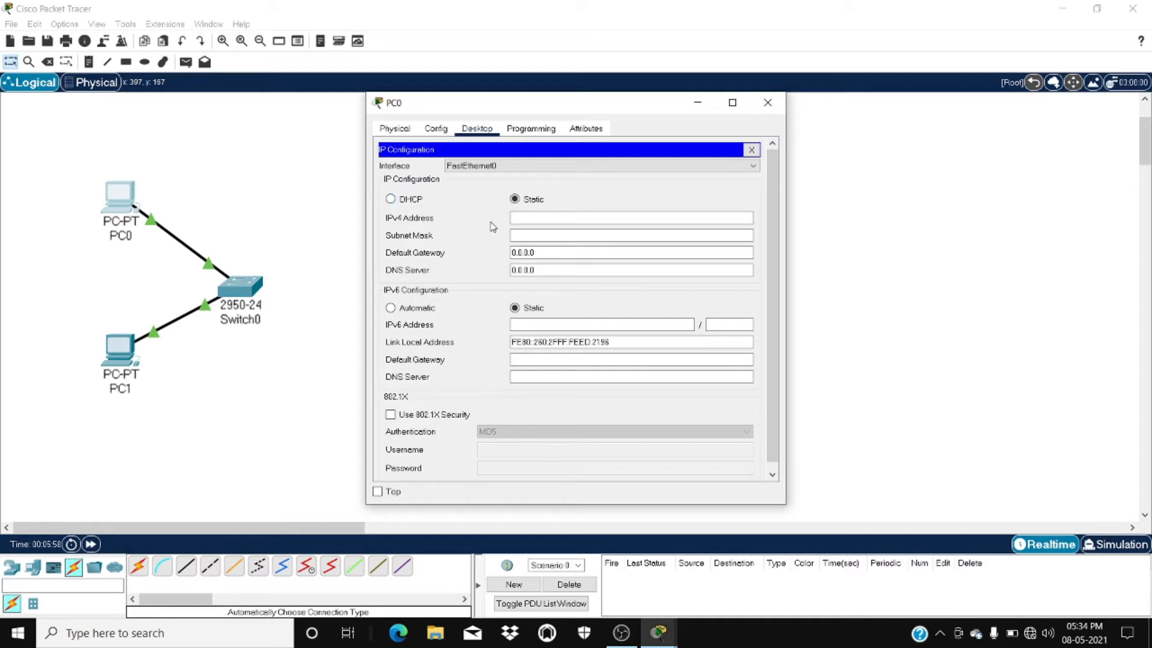
left_click(520, 218)
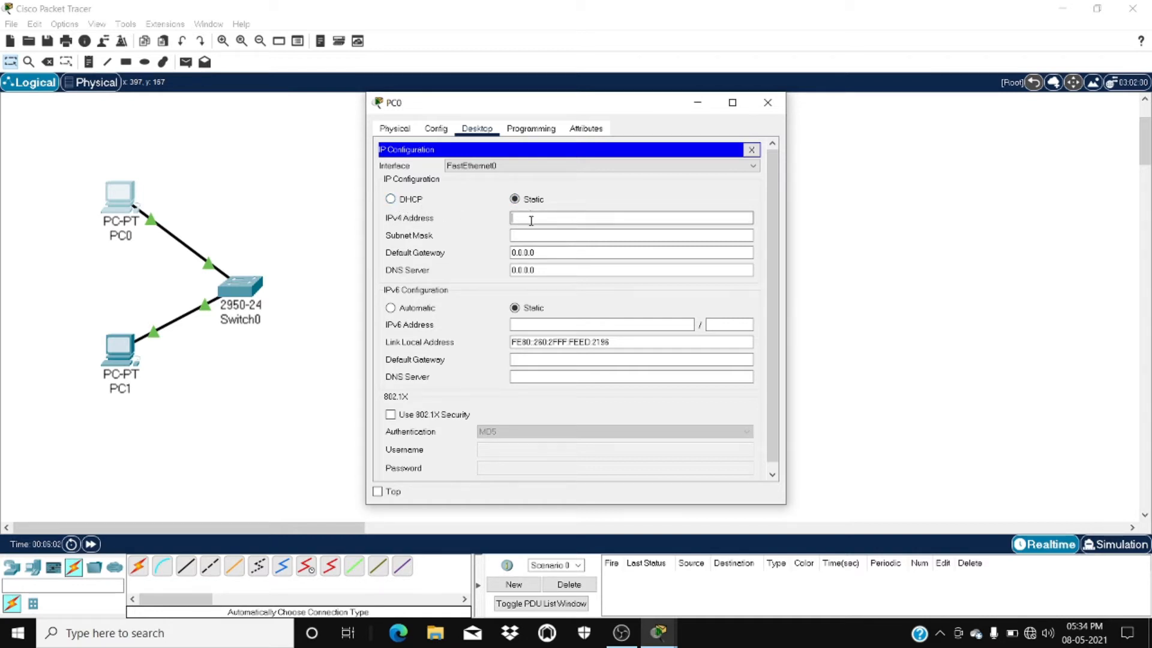
type("198.162.0.1")
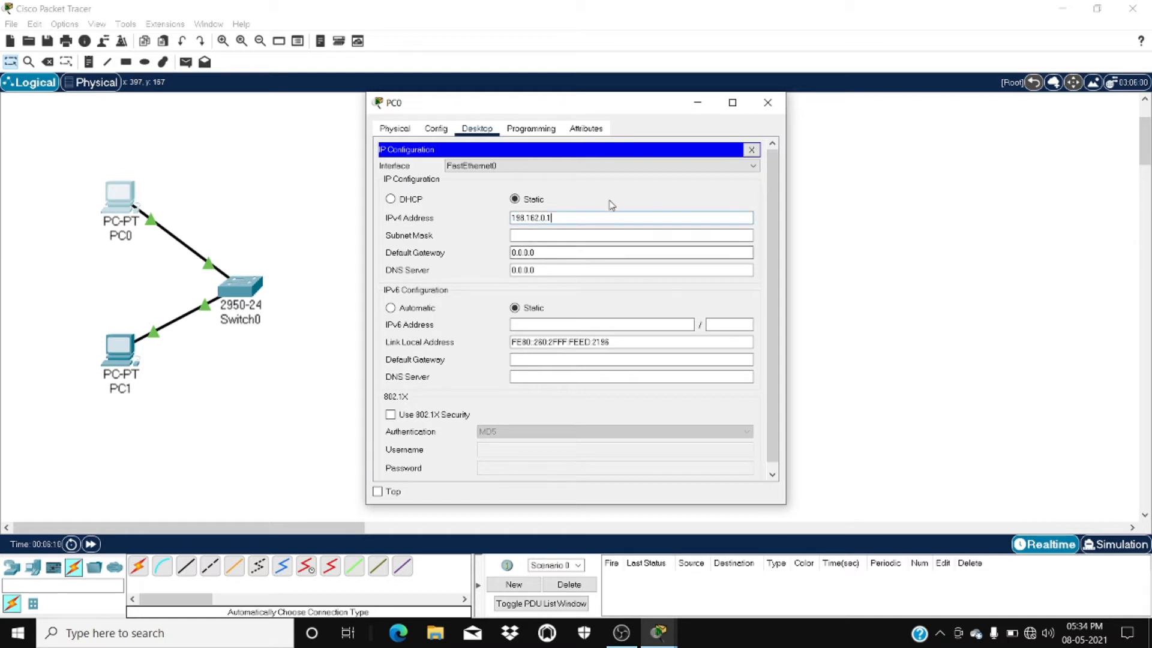
key("Tab")
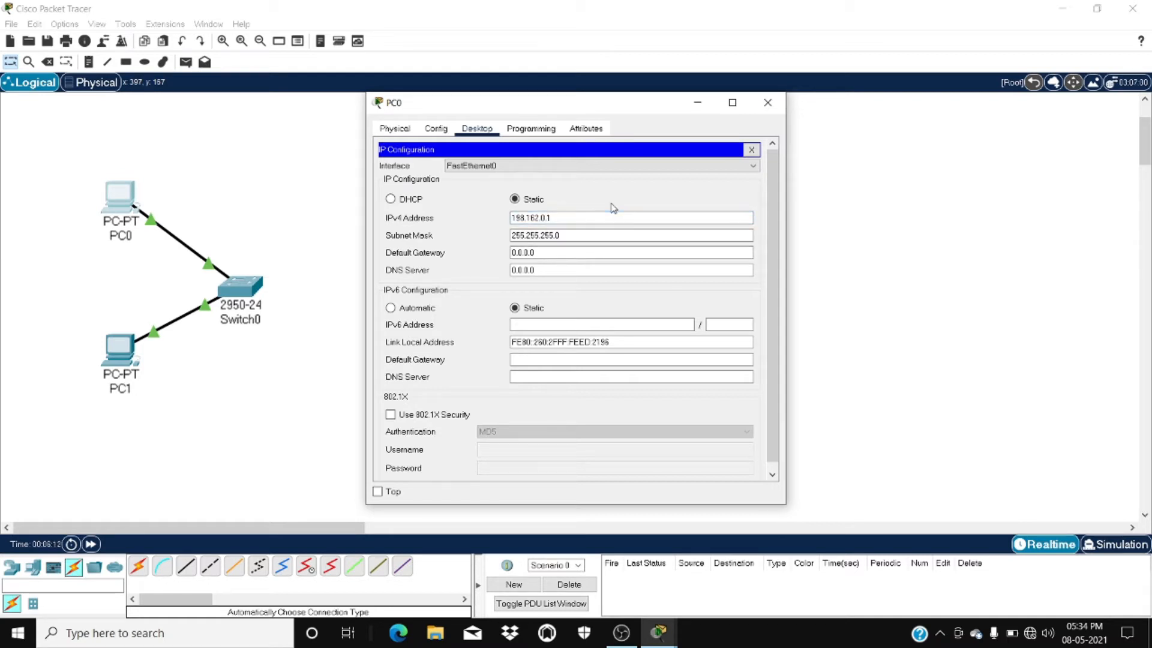
left_click(768, 103)
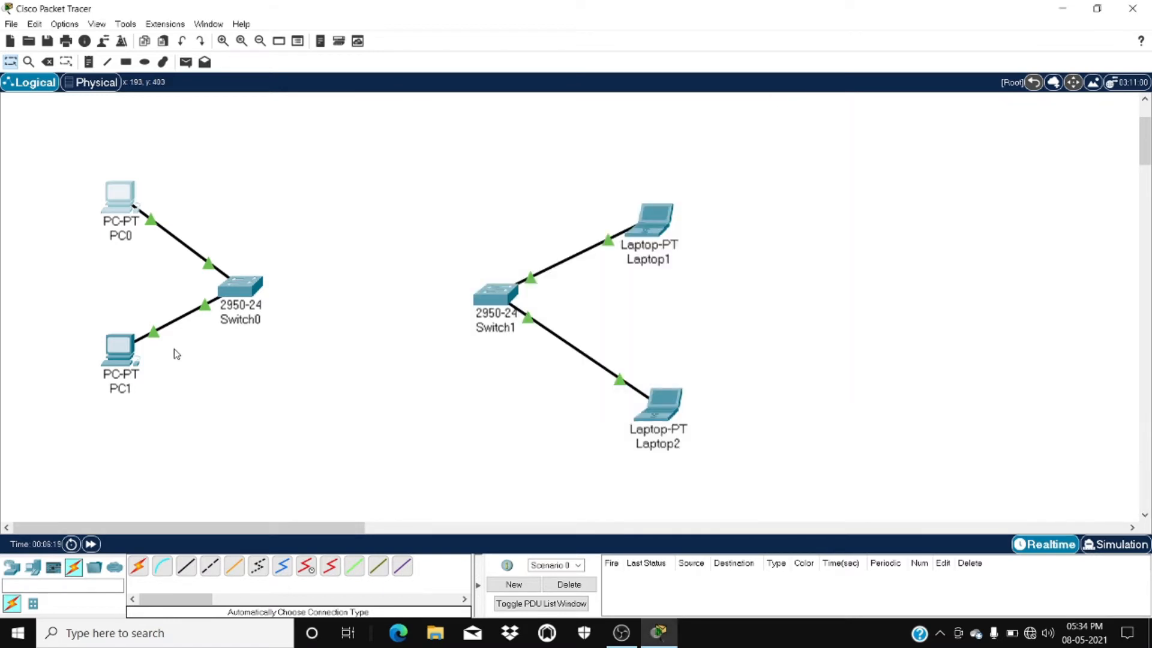
- Give PC1 the static IPv4 address 198.162.0.2 with subnet mask 255.255.255.0 and close its configuration
double_click(122, 356)
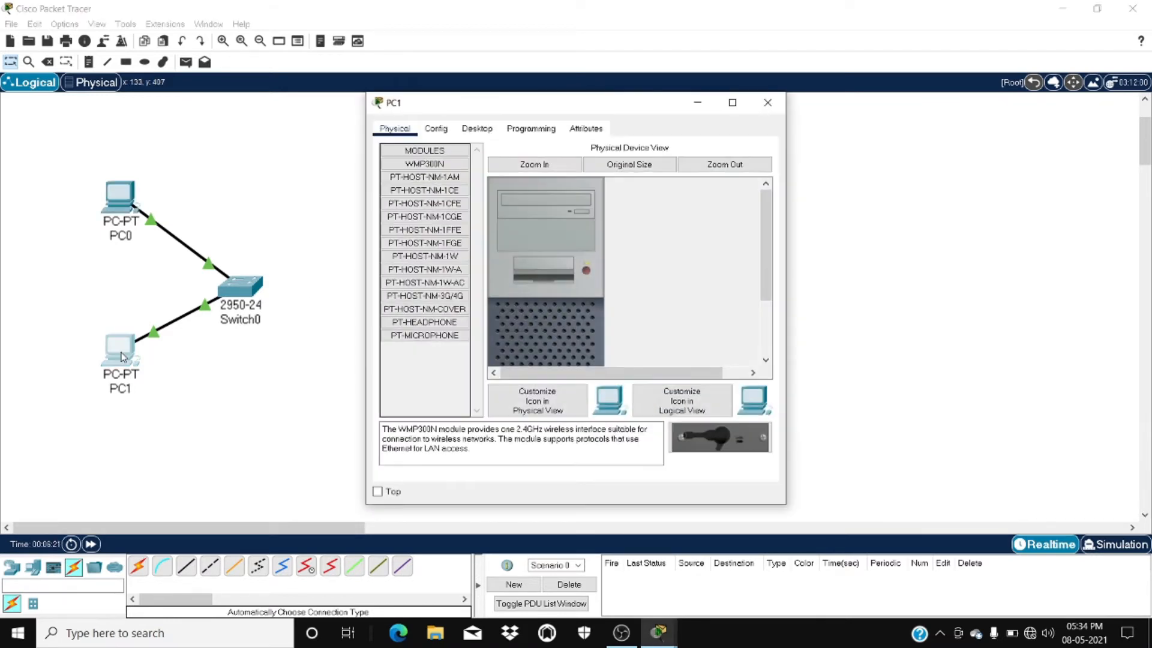
left_click(474, 130)
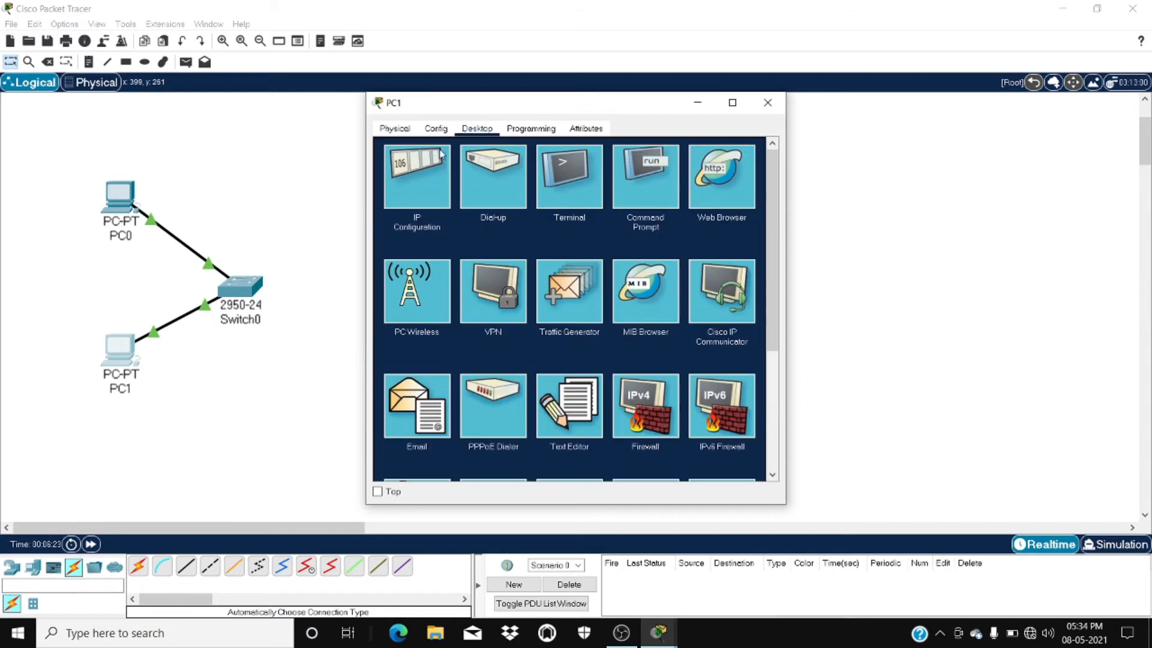
left_click(408, 175)
left_click(551, 217)
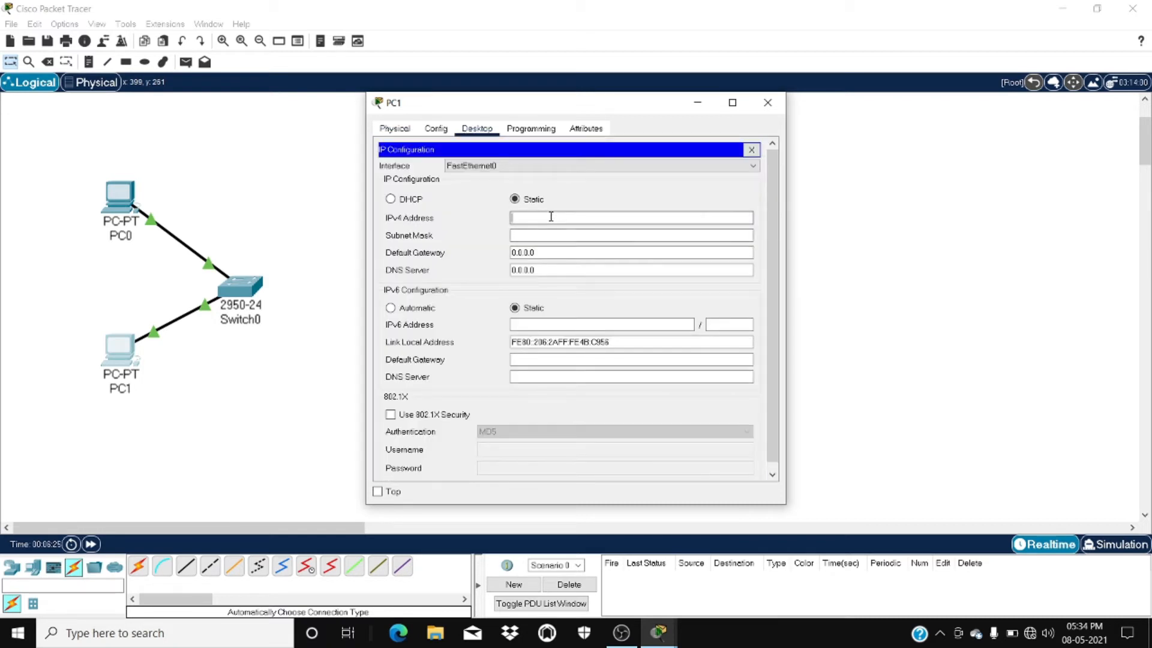
type("198.162.0.2")
key("Tab")
left_click(768, 102)
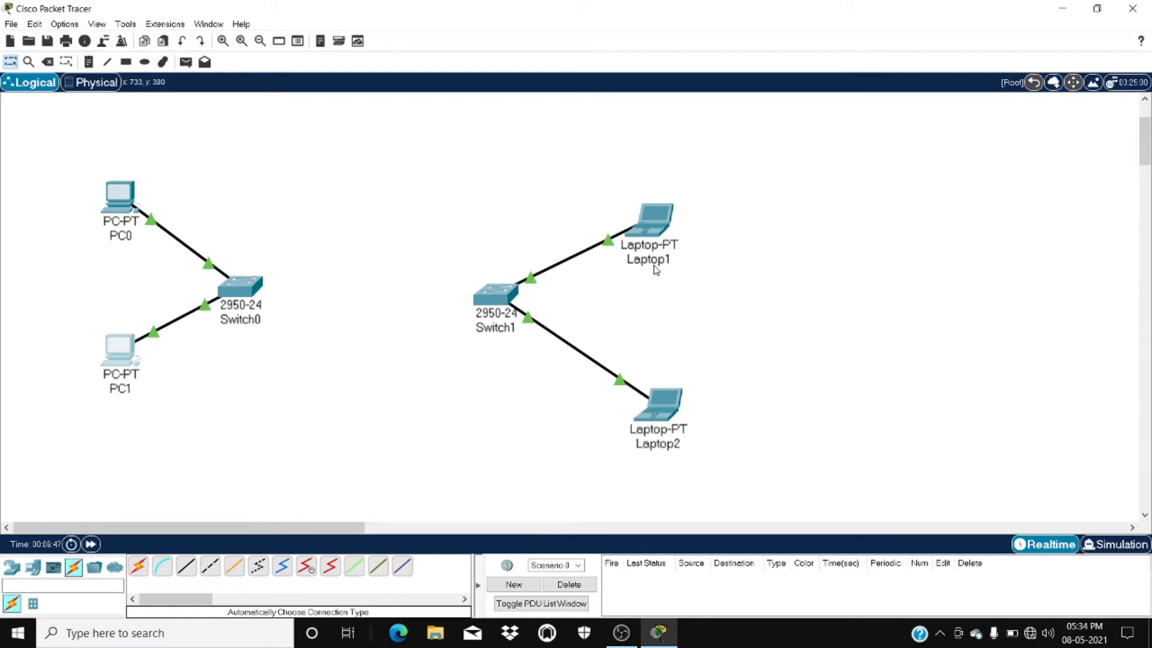
- Give Laptop1 the static IPv4 address 198.162.0.3 with subnet mask 255.255.255.0 and close its configuration
left_click(650, 234)
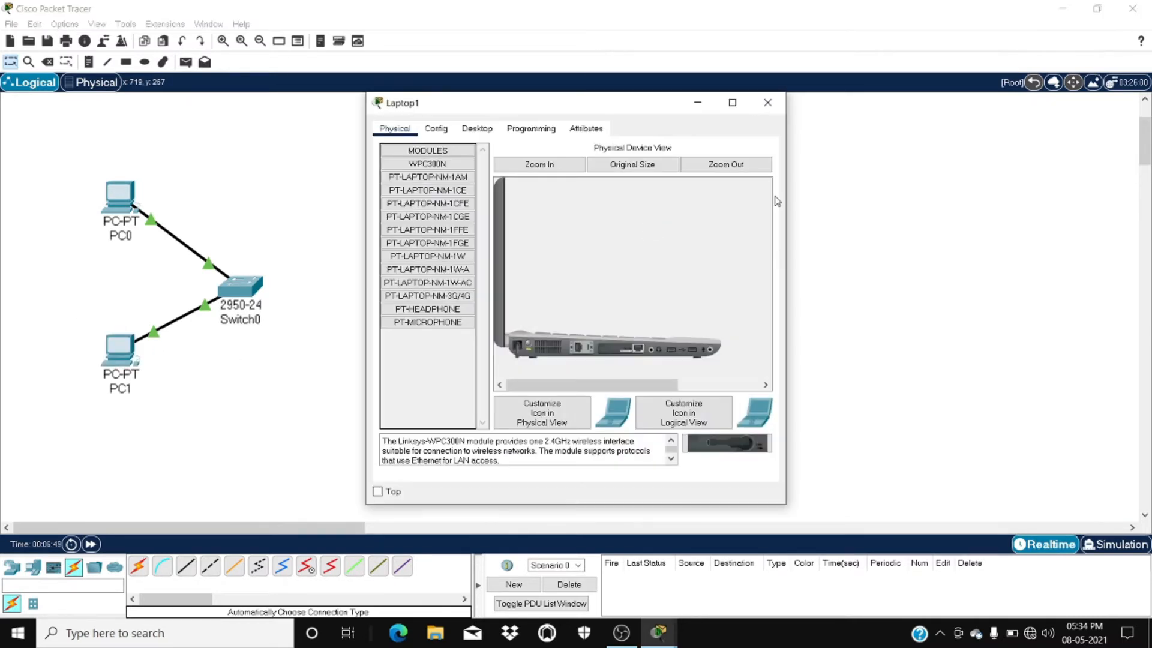
left_click(477, 128)
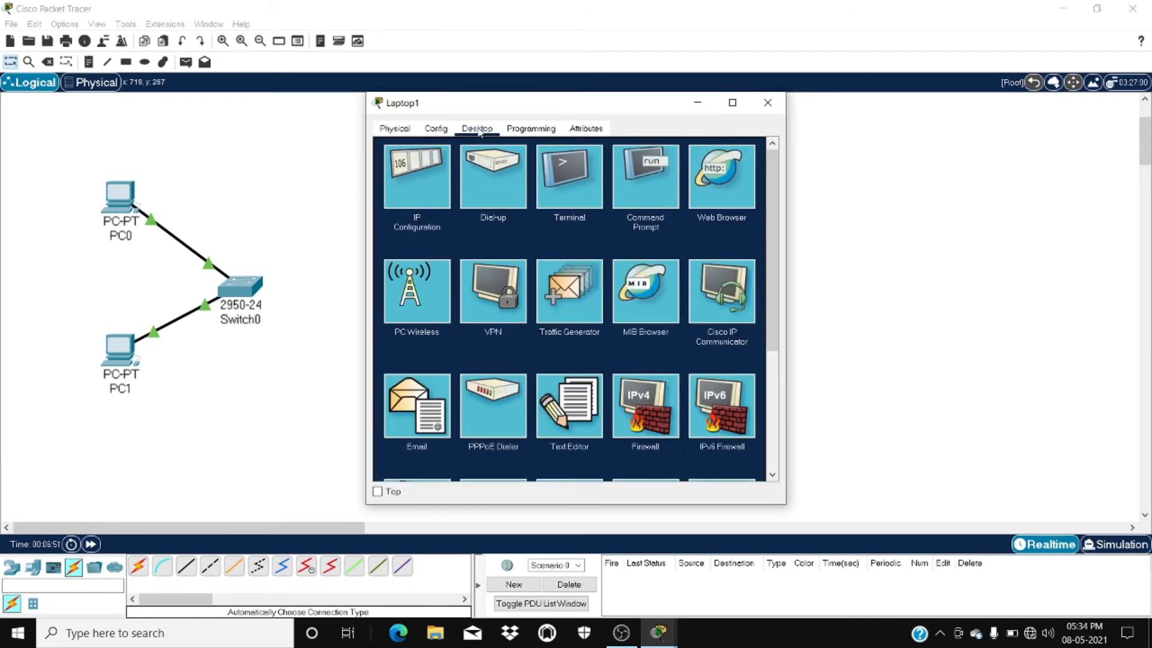
left_click(412, 178)
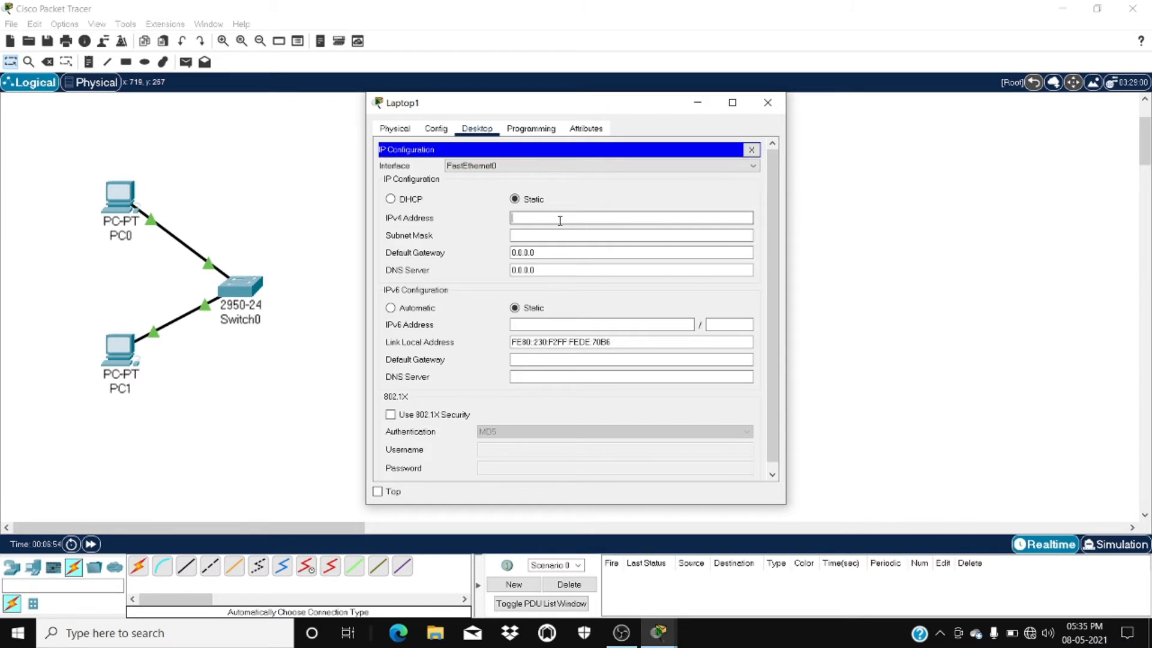
type("198.162.0.3")
key("Tab")
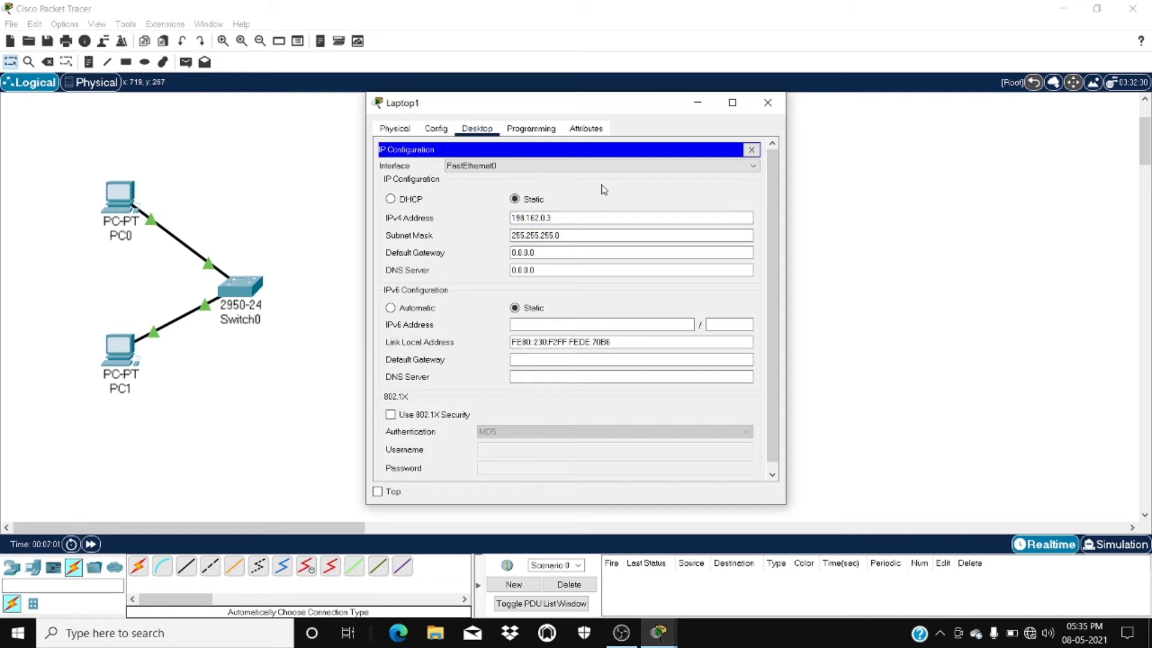
left_click(767, 103)
- Give Laptop2 the static IPv4 address 198.142.0.4 with subnet mask 255.255.255.0 and close its configuration
left_click(654, 411)
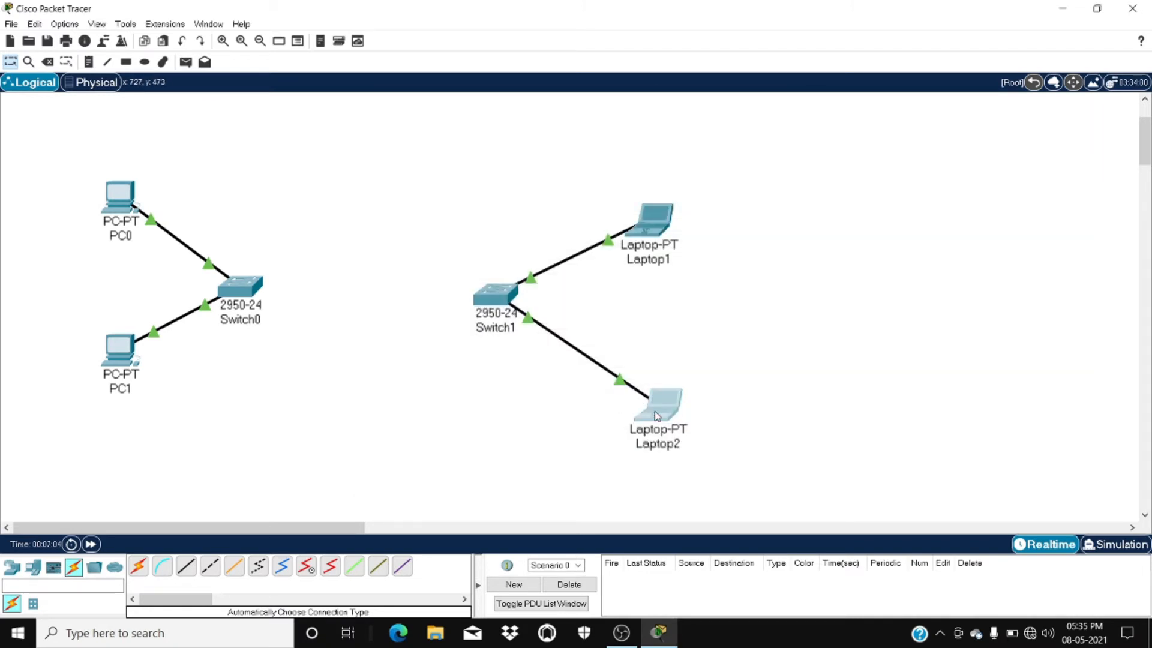
left_click(484, 128)
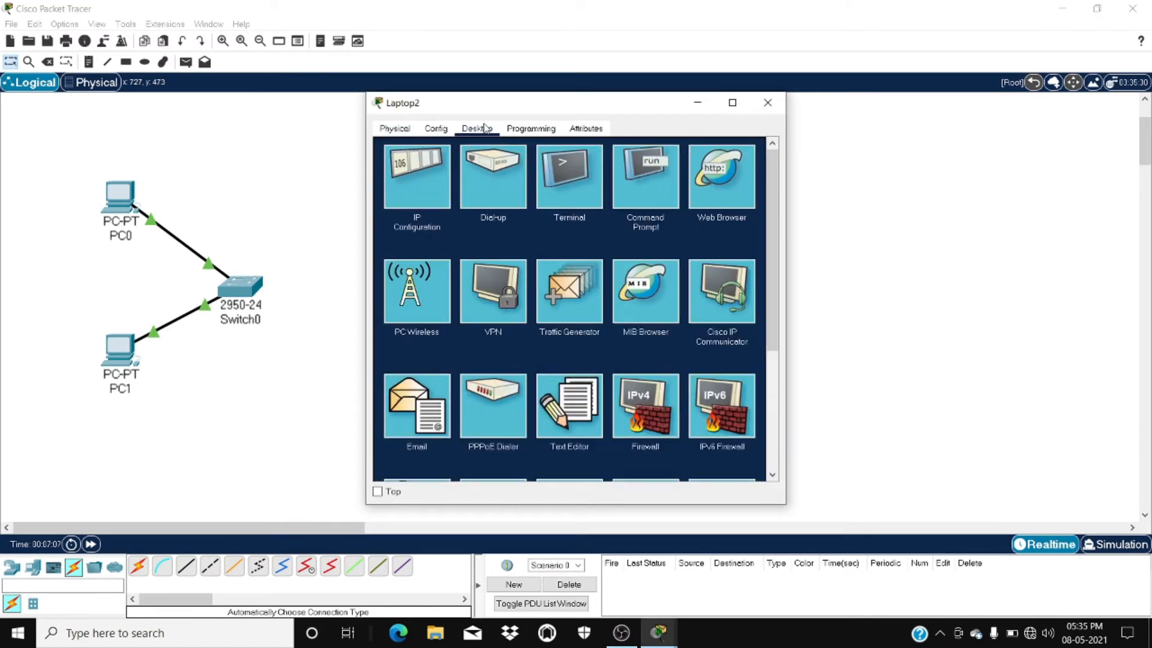
left_click(399, 183)
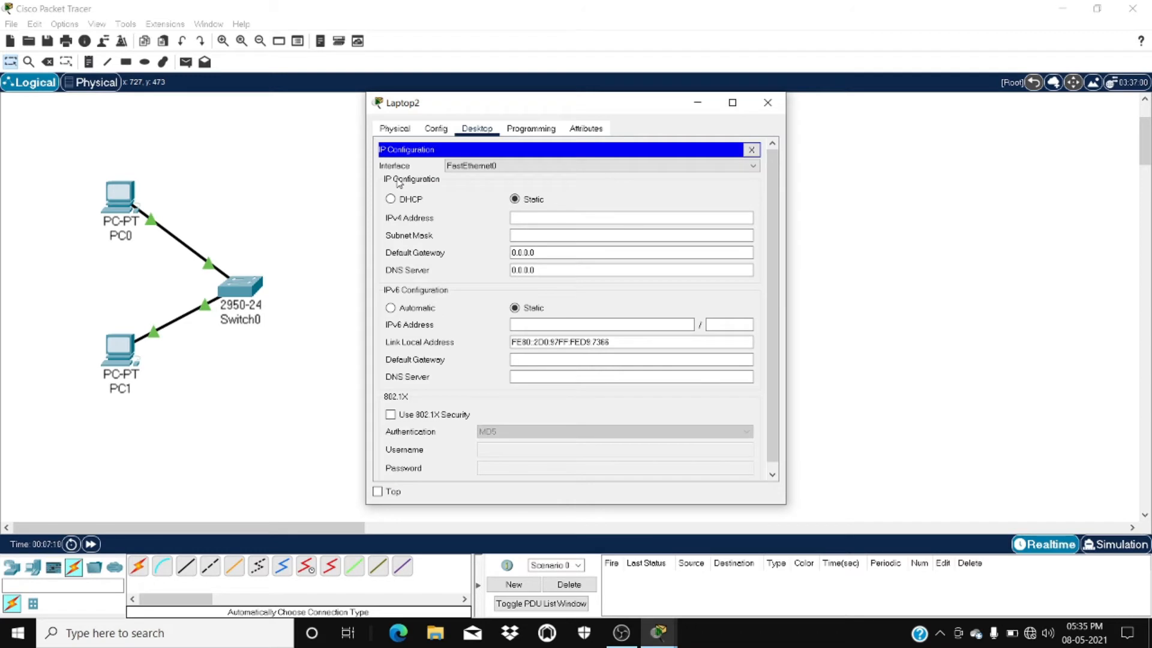
left_click(537, 218)
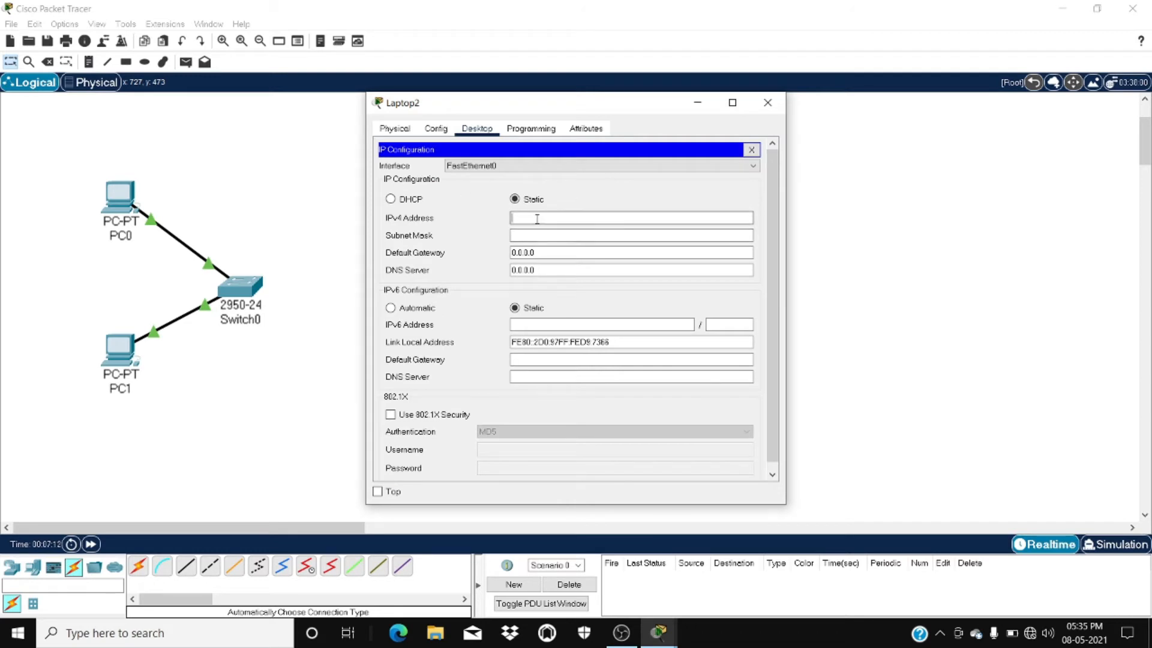
type("198.142.0.4")
key("Tab")
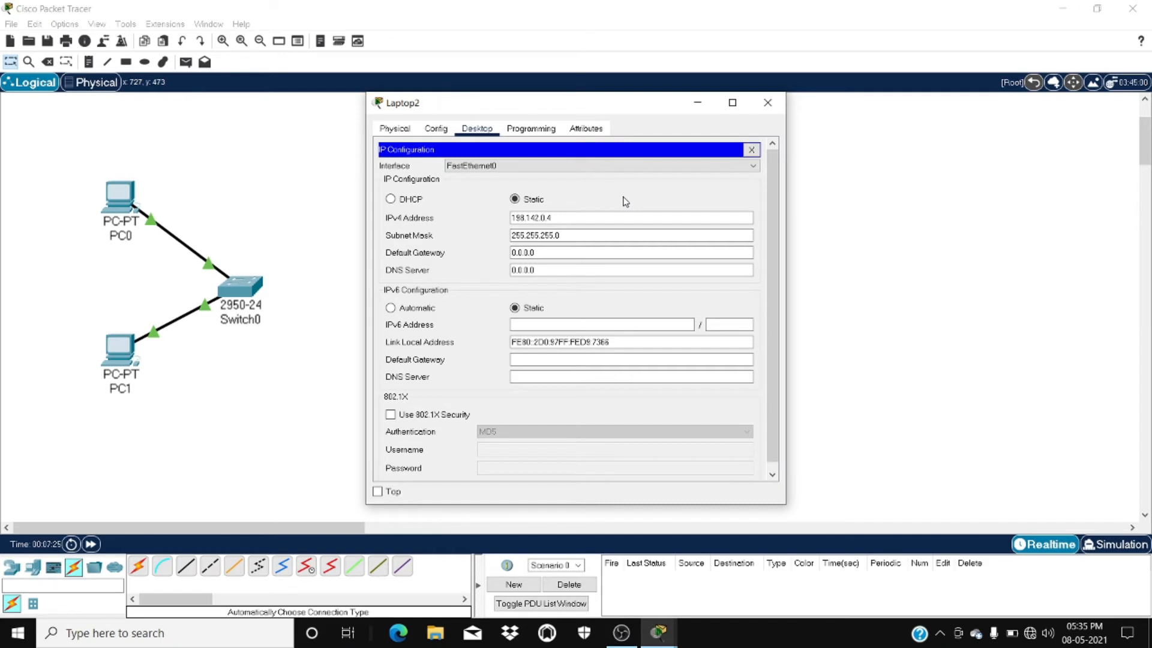
left_click(768, 106)
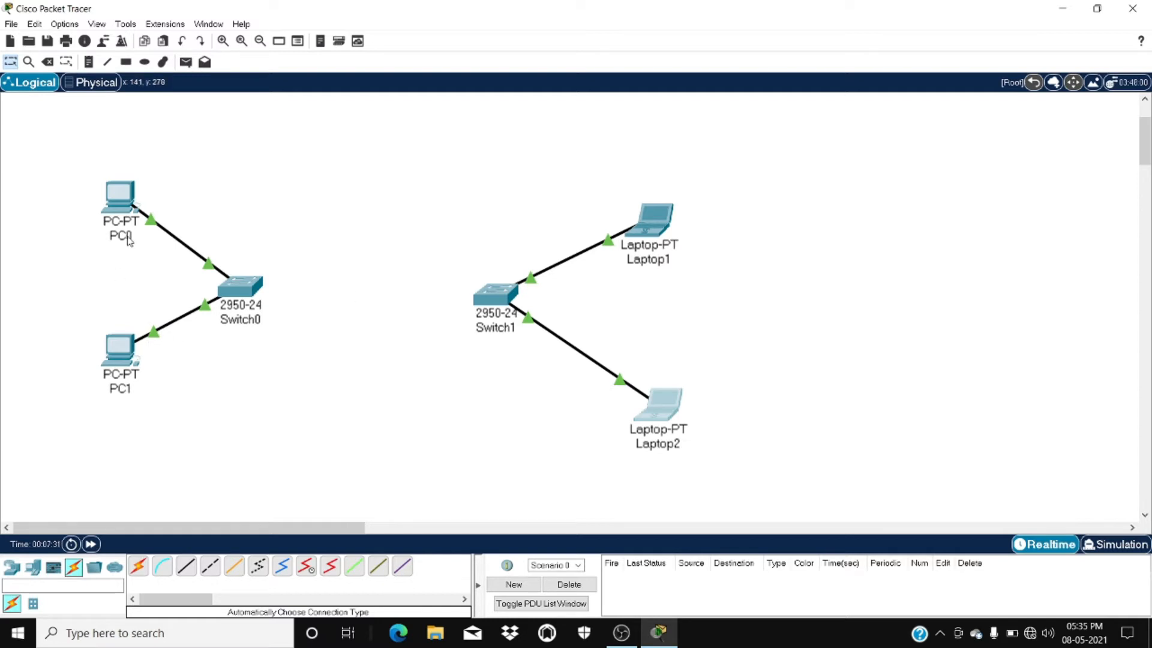
- Run ipconfig in PC1's command prompt and check its IPv4 address and subnet mask
left_click(121, 352)
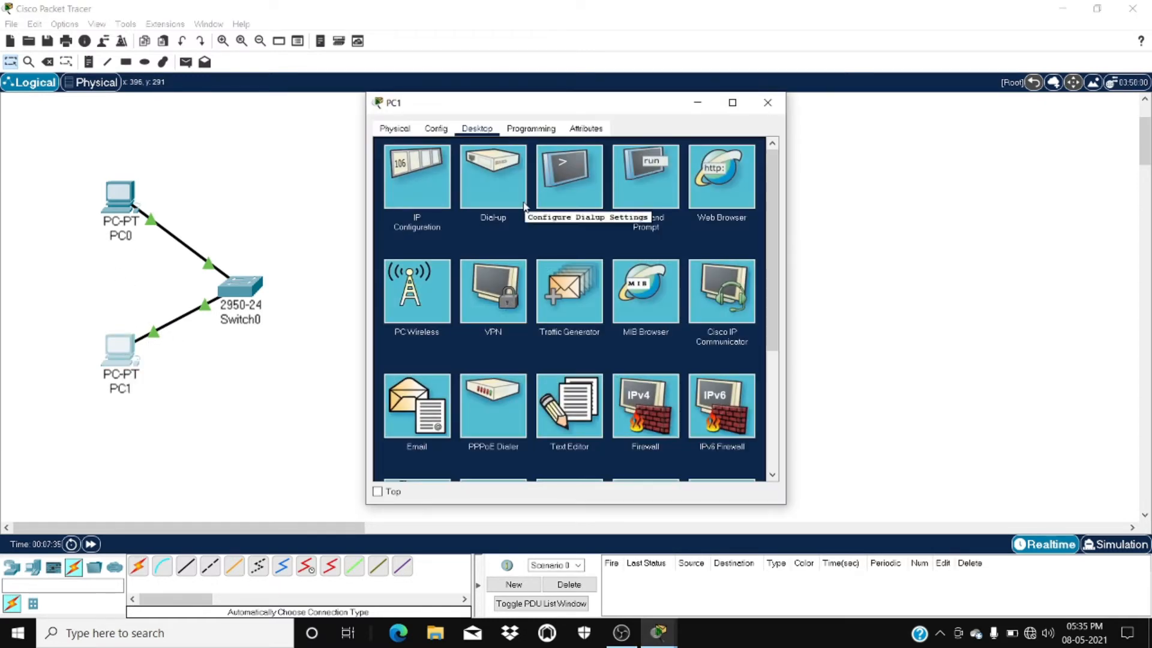
left_click(648, 183)
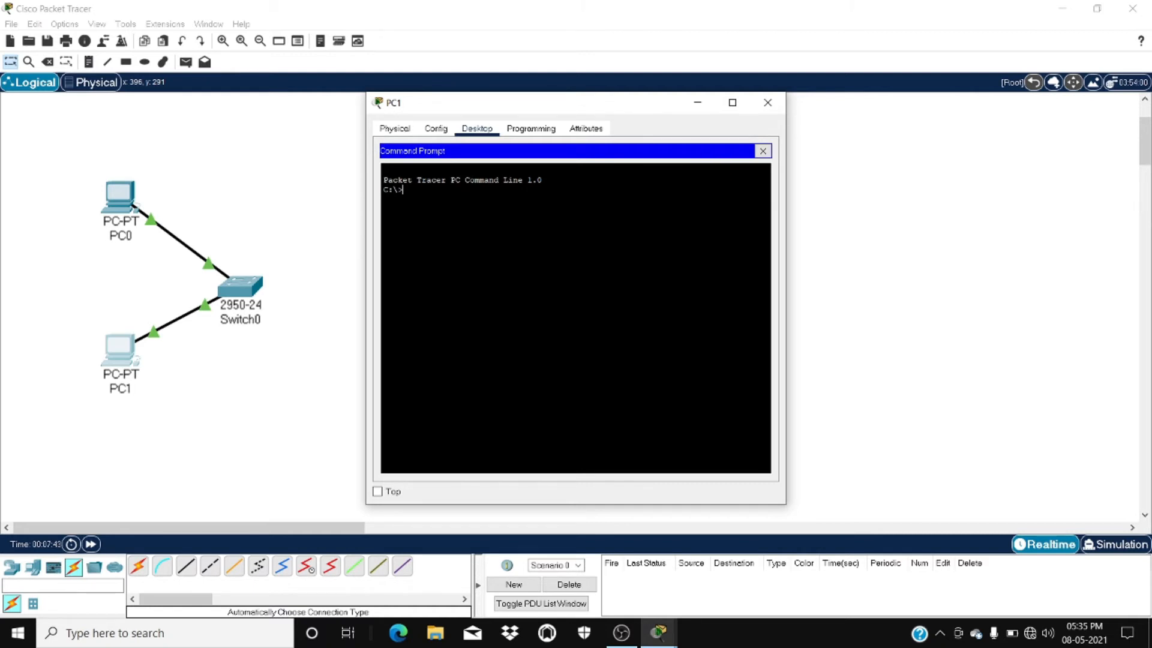
type("ipconfig")
key("Return")
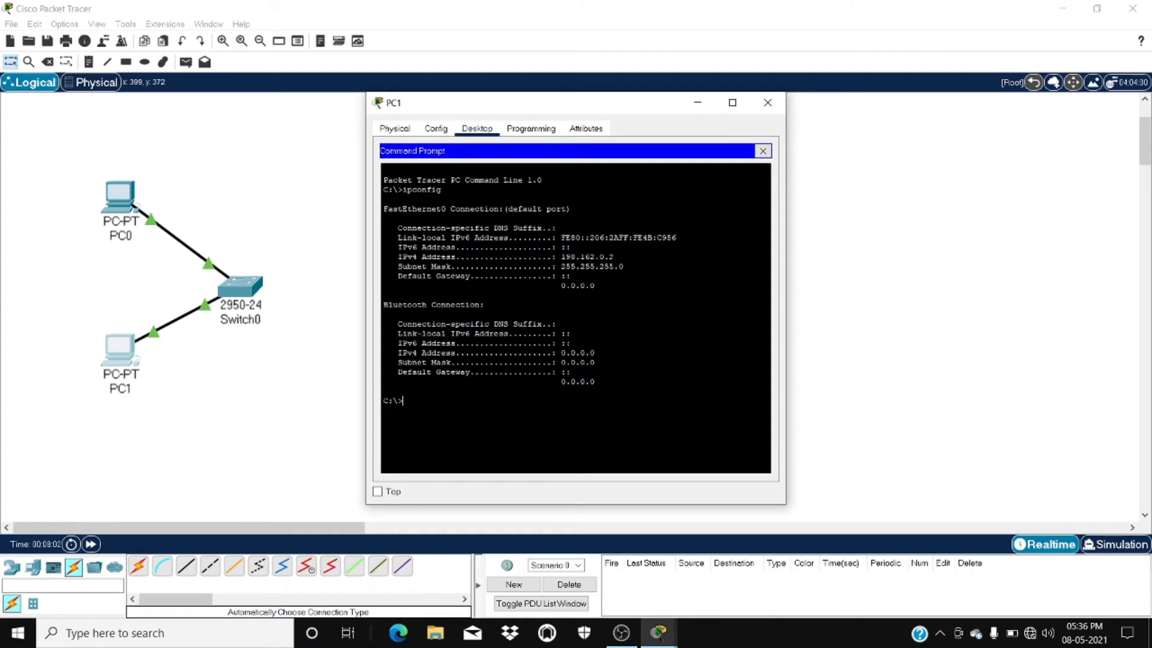
left_click_drag(614, 257, 398, 267)
- Ping PC0 at 198.162.0.1 from PC1's command prompt, then close the PC1 window
left_click(403, 400)
type("ping 198.162.0.1")
key("Return")
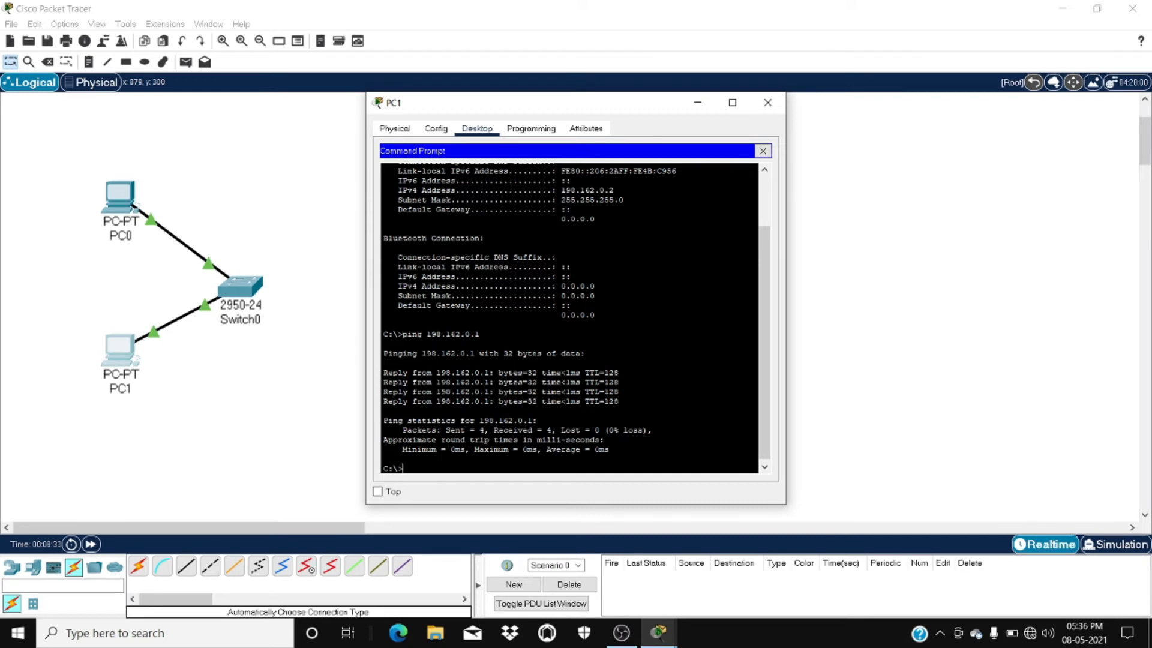
left_click(769, 104)
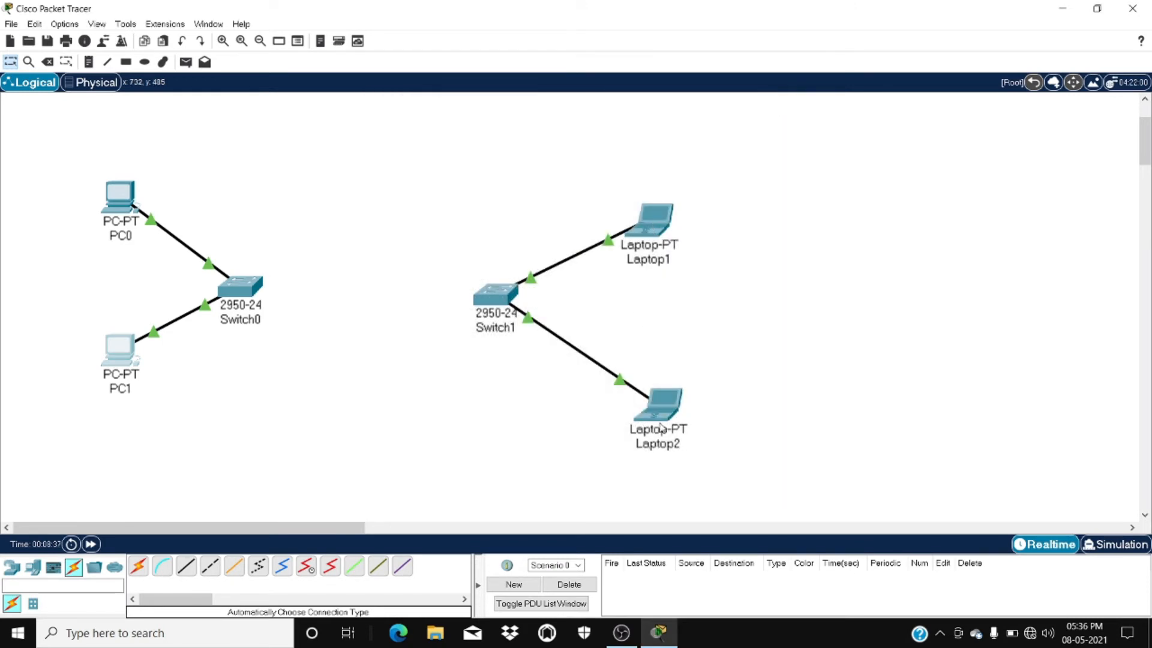
- Ping Laptop2 at 198.142.0.4 from Laptop1's command prompt and close the Laptop1 window
mouse_move(661, 426)
mouse_move(653, 231)
left_click(655, 234)
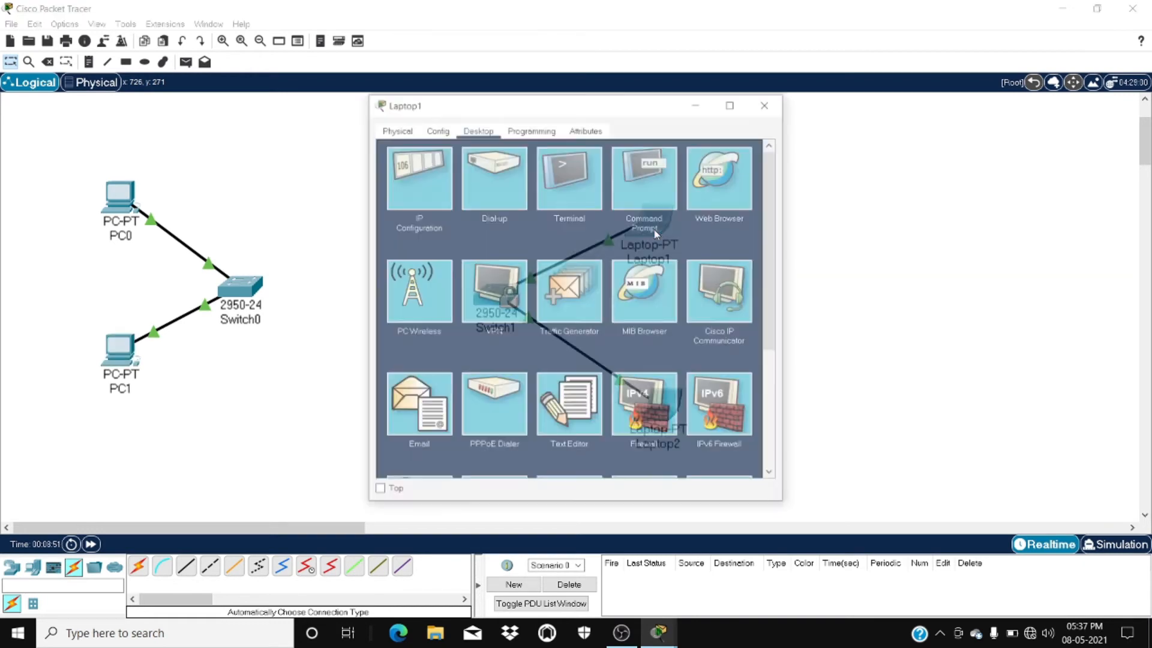
left_click(645, 189)
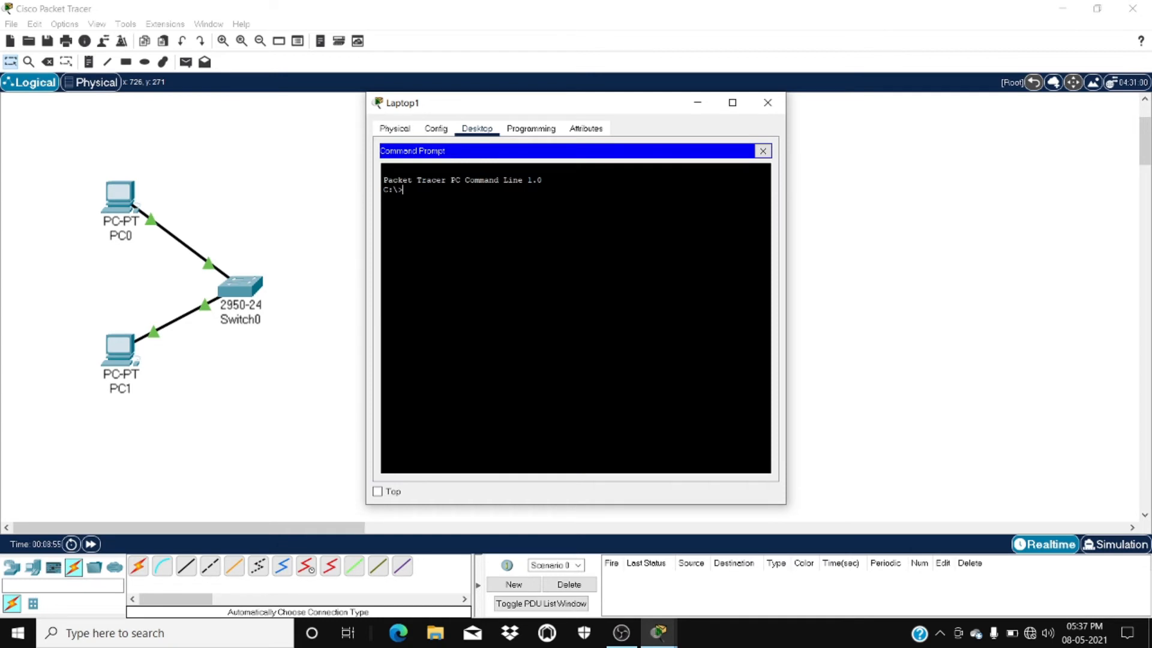
type("ip")
key("BackSpace")
type("ping 198.142.0.4")
key("Return")
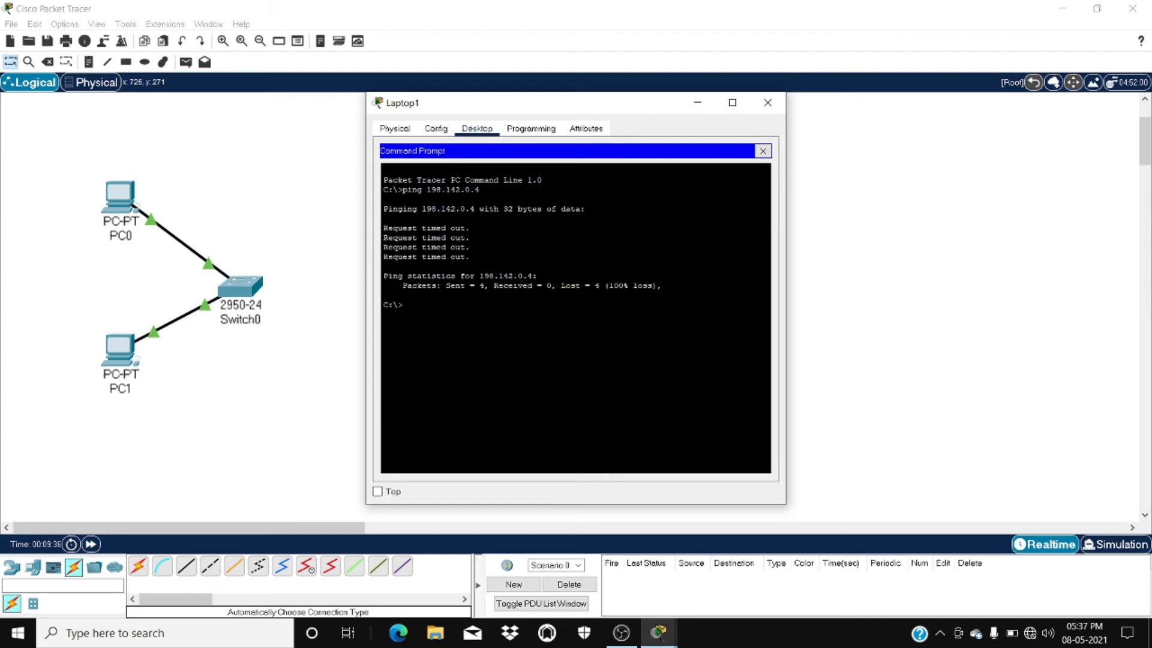
left_click(767, 102)
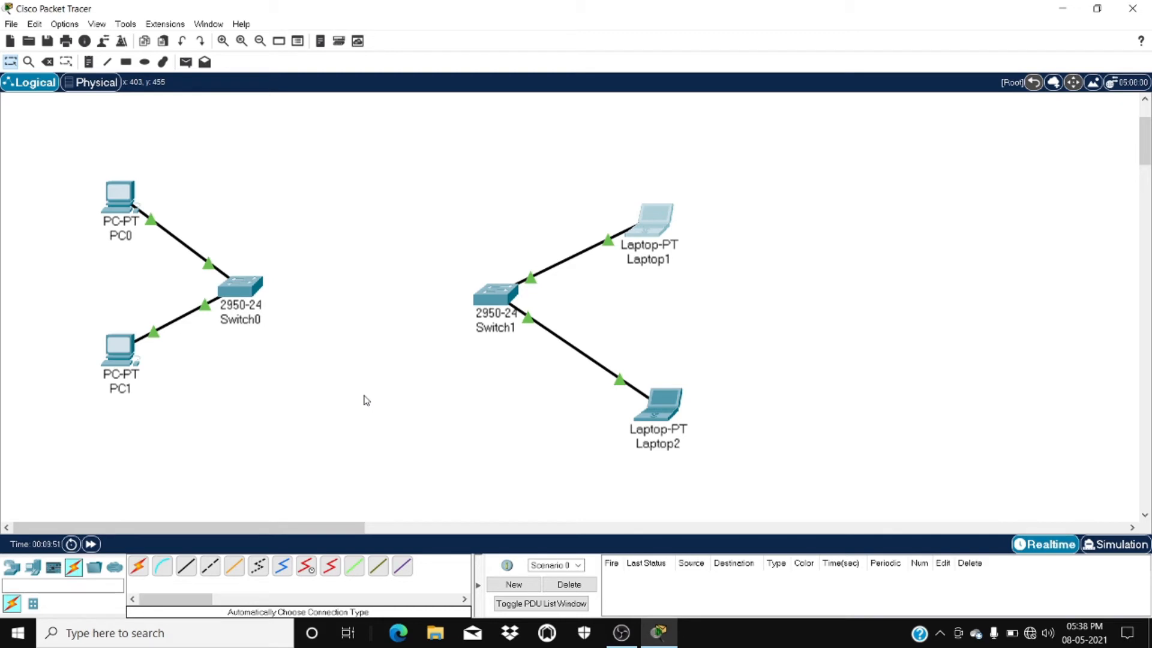
- Connect Switch0's FastEthernet0/3 port to Switch1's FastEthernet0/3 port with a copper cross-over cable
left_click(210, 568)
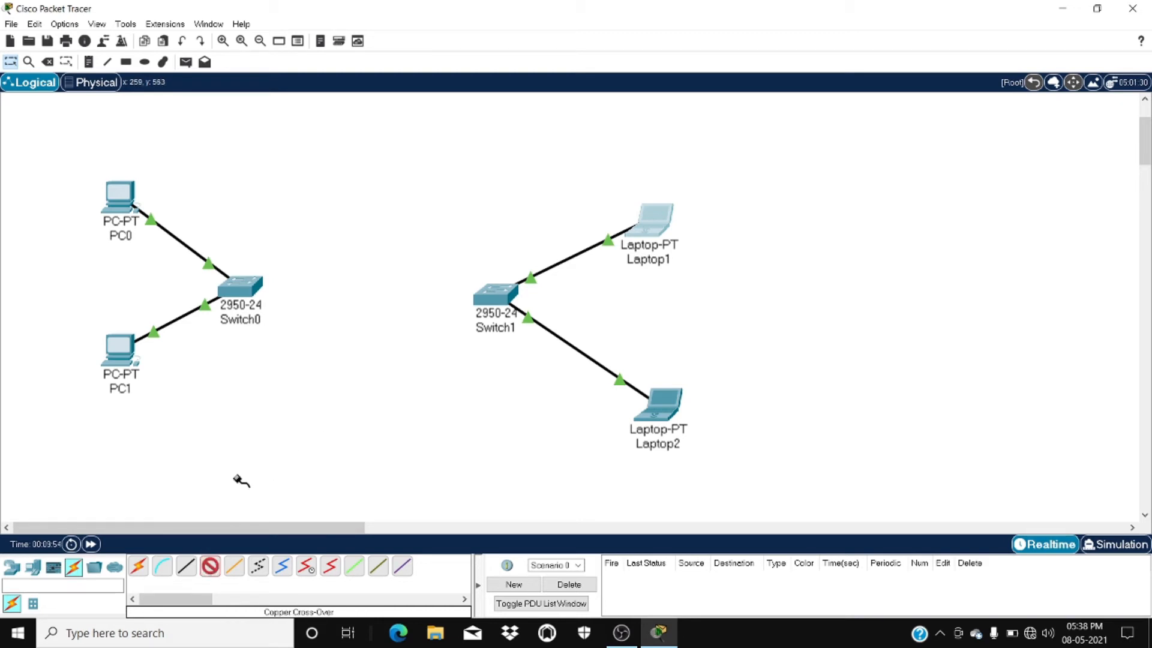
left_click(250, 291)
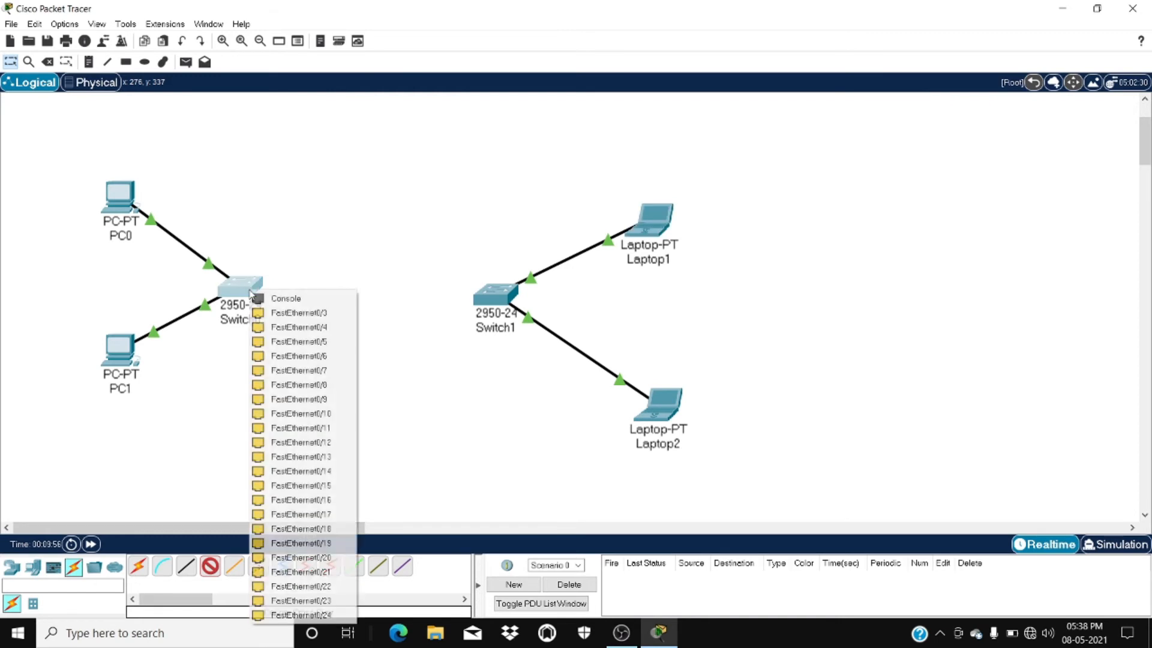
left_click(318, 315)
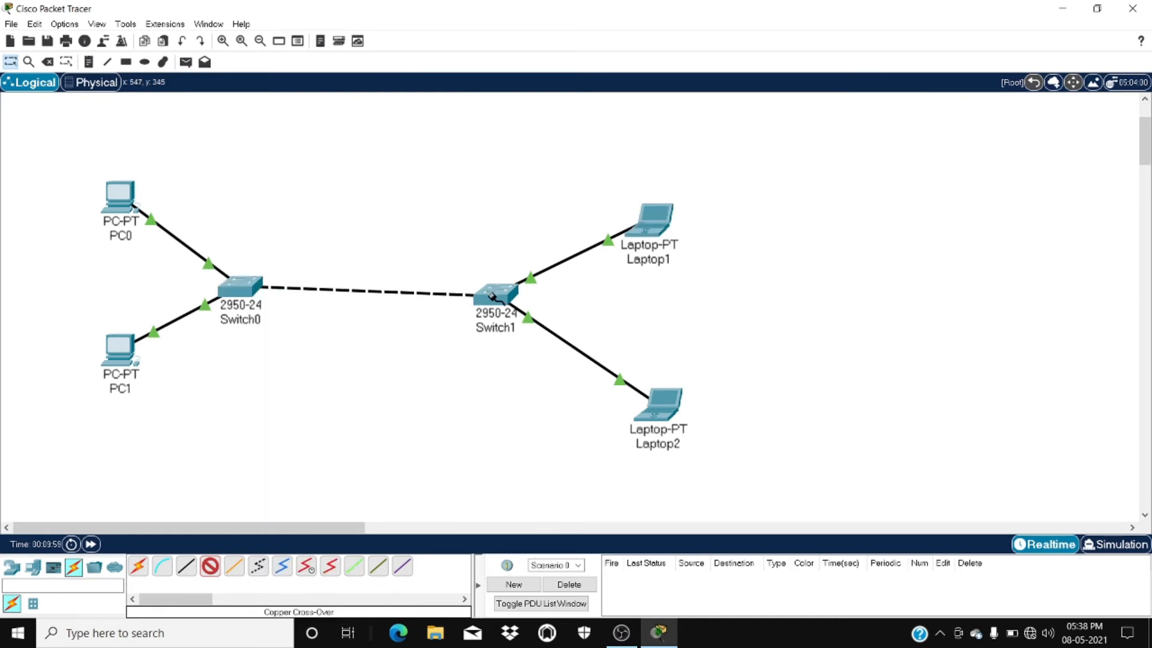
left_click(493, 296)
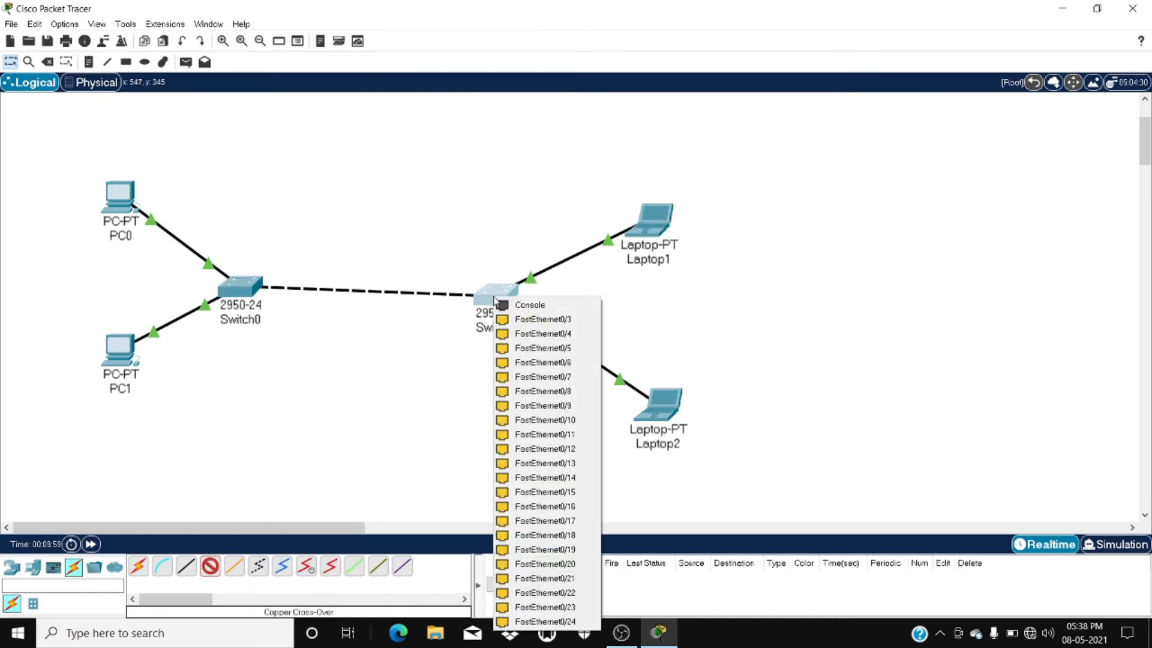
left_click(528, 320)
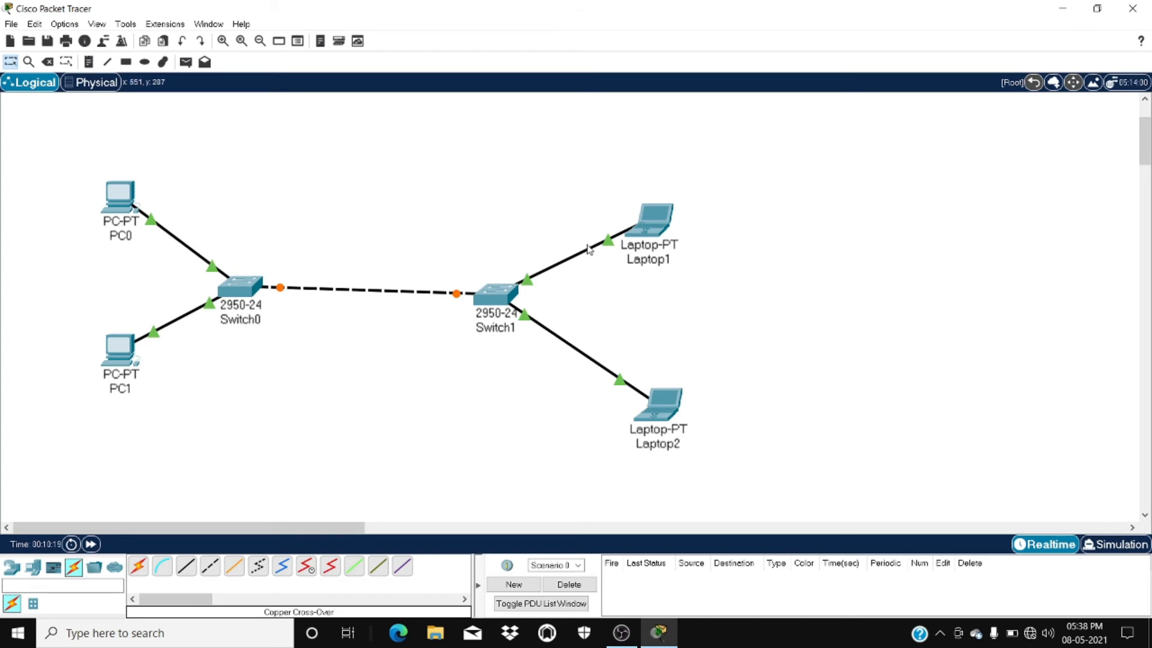
- Test the link between the switches by pinging PC1 at 198.162.0.2 from Laptop1's command prompt, and close the window
mouse_move(587, 245)
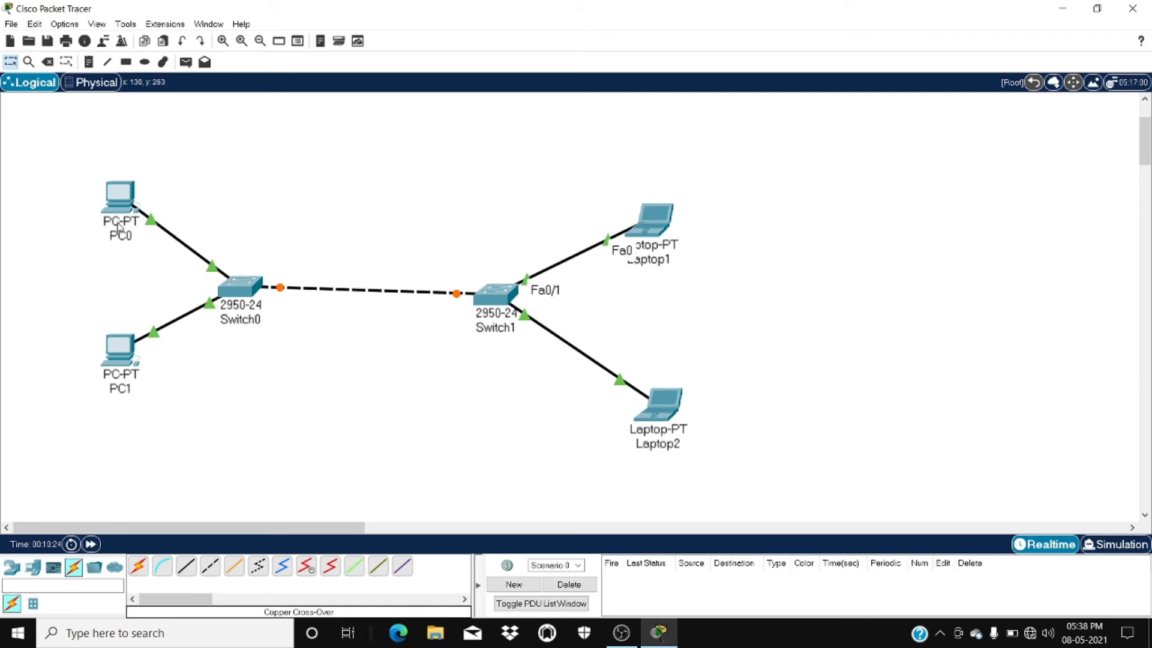
mouse_move(120, 225)
mouse_move(651, 231)
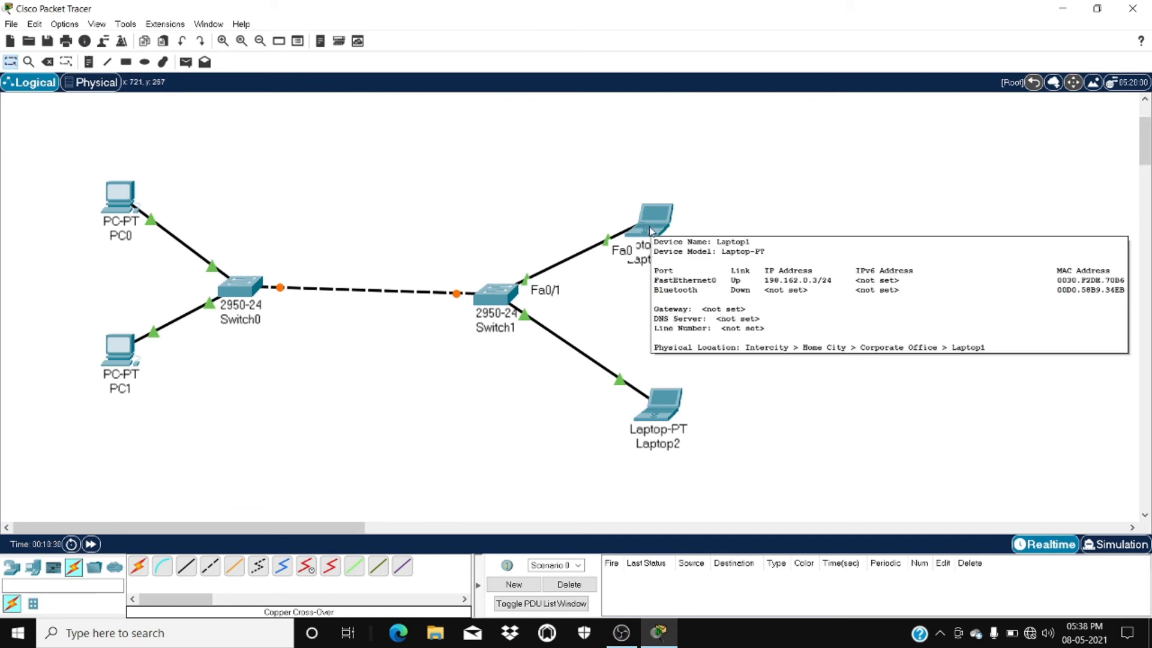
left_click(649, 225)
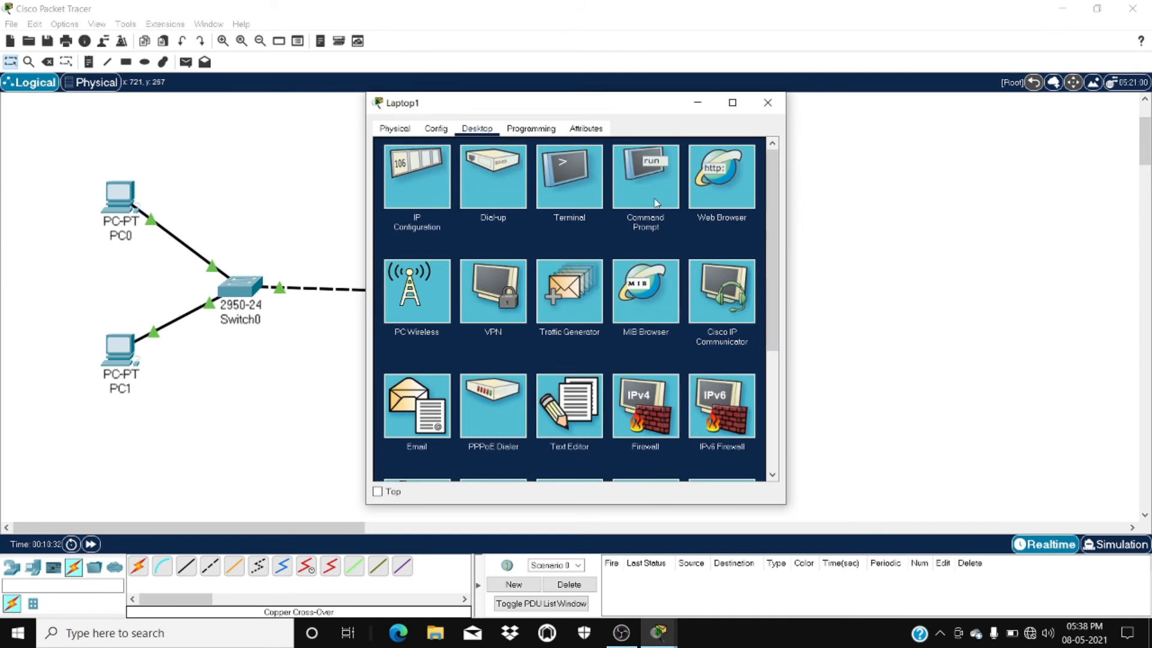
left_click(656, 202)
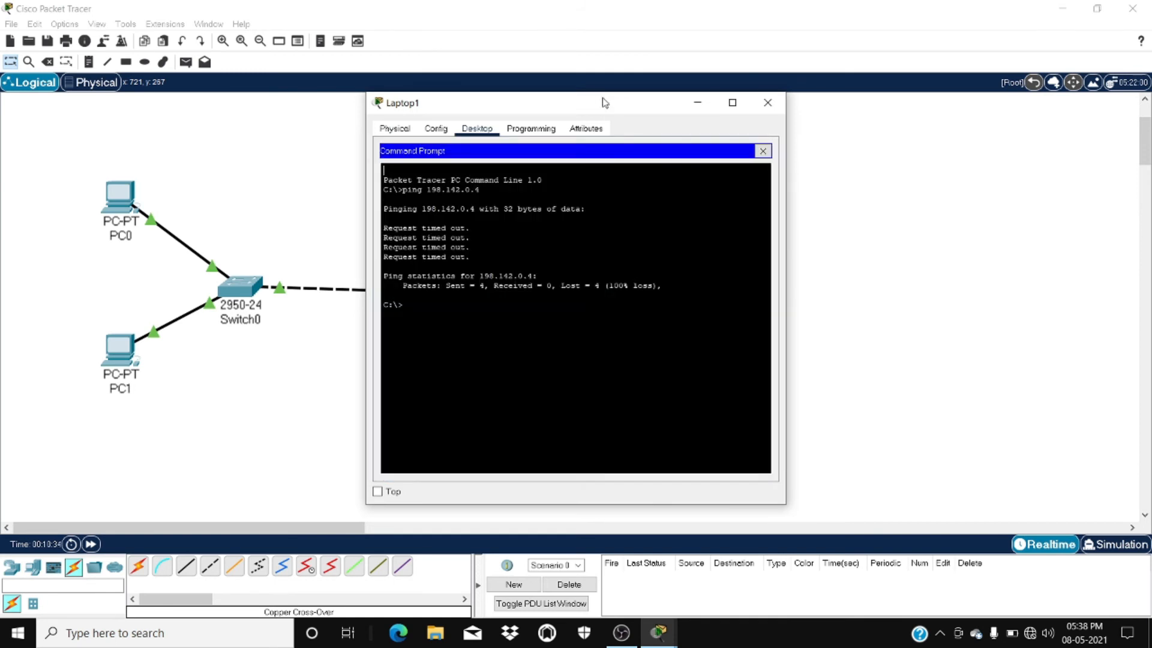
left_click_drag(605, 102, 758, 122)
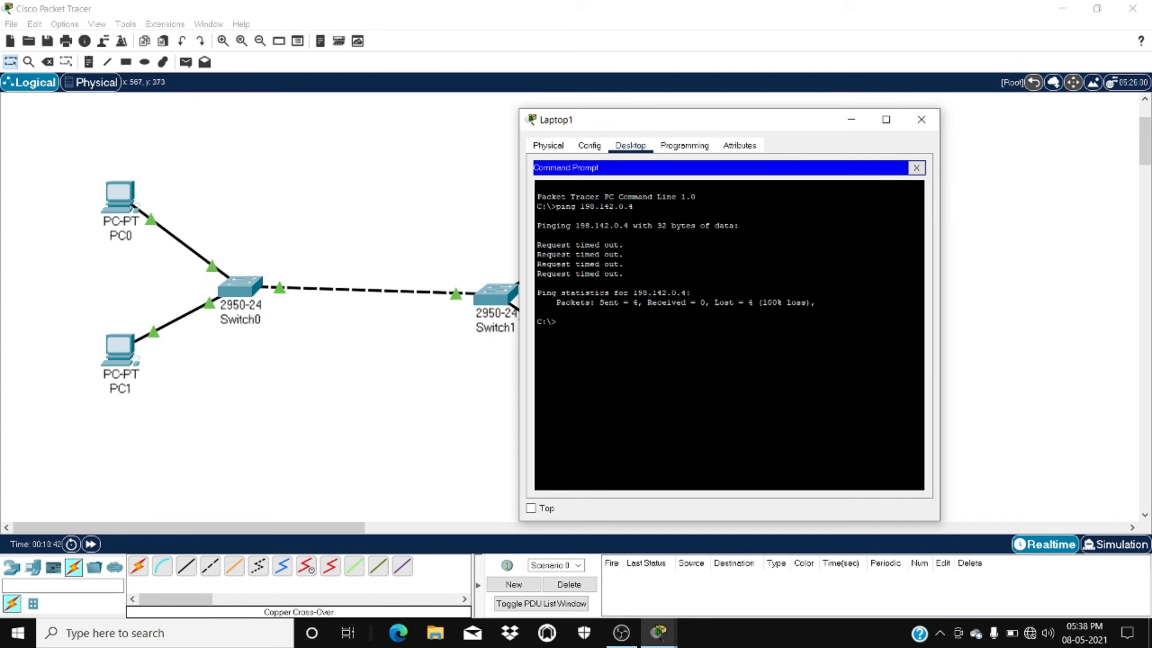
type("ping 198.162.0.2")
key("Return")
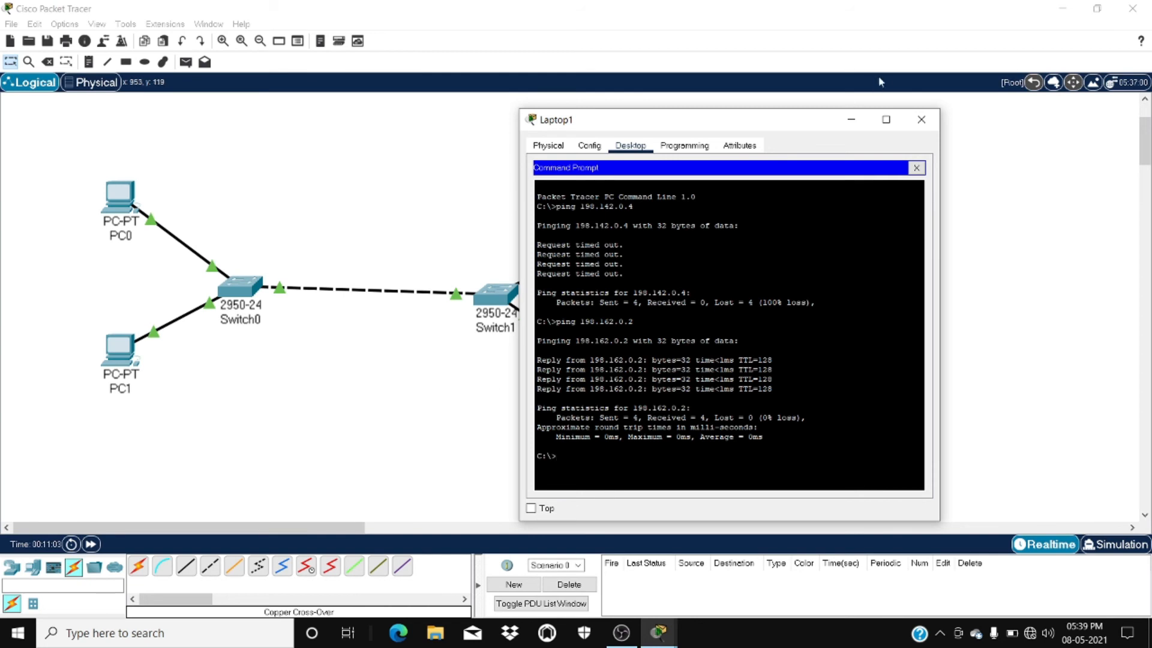
left_click(929, 124)
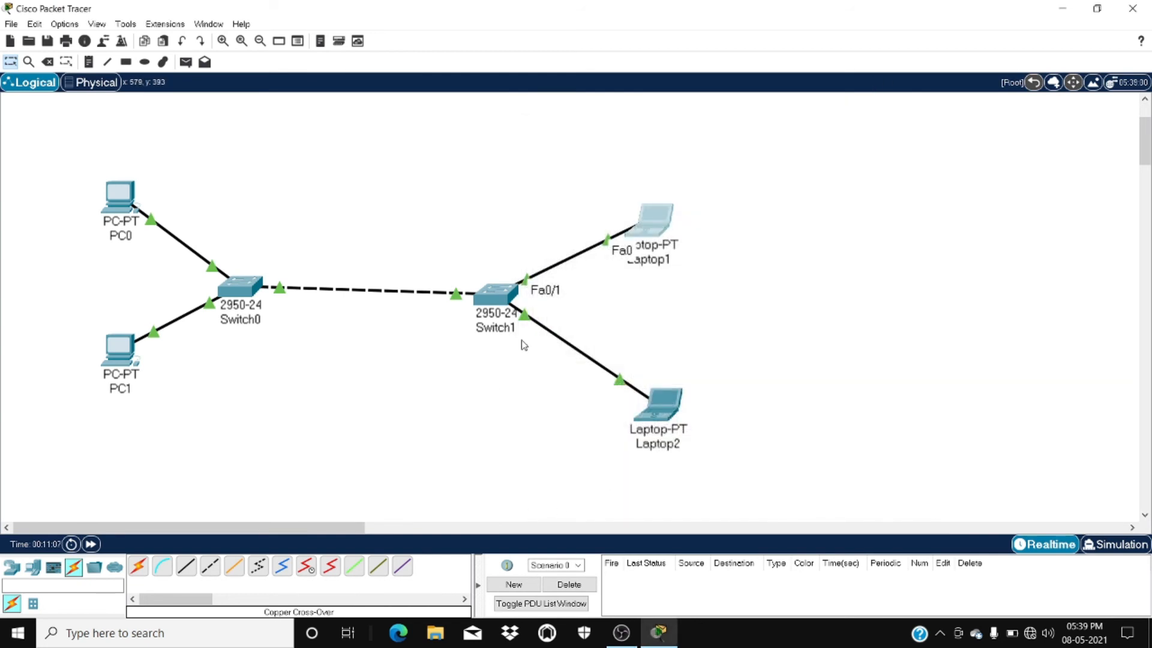
- Ping Laptop2 at 198.142.0.4 from PC0's command prompt, then close the PC0 window
left_click(118, 203)
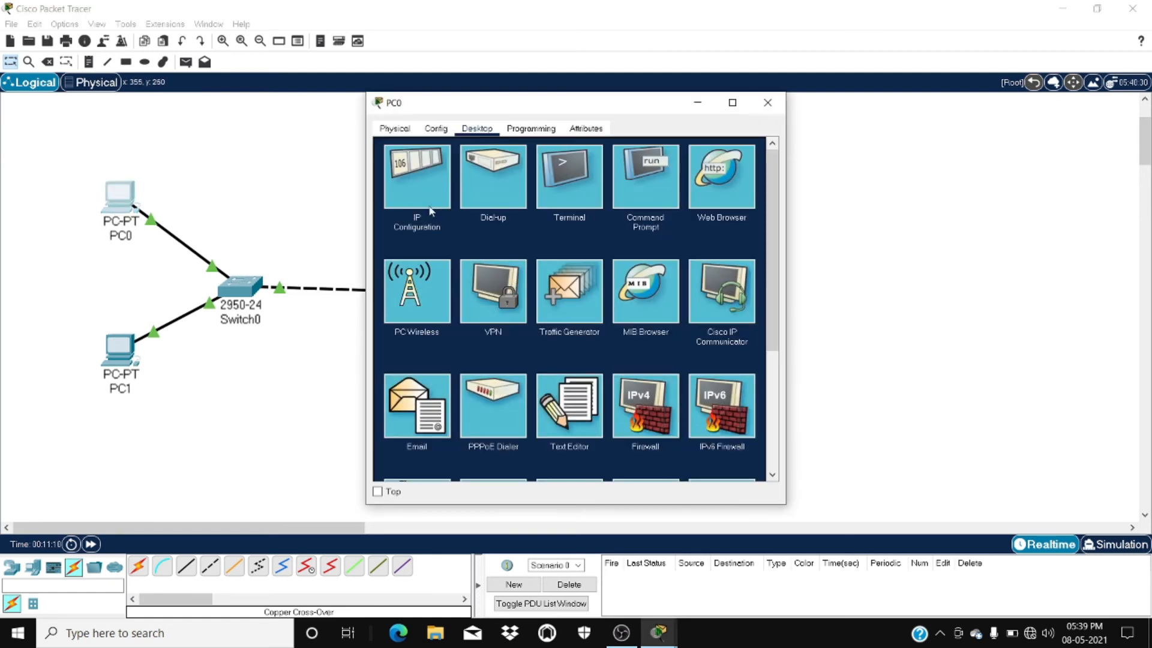
left_click(657, 172)
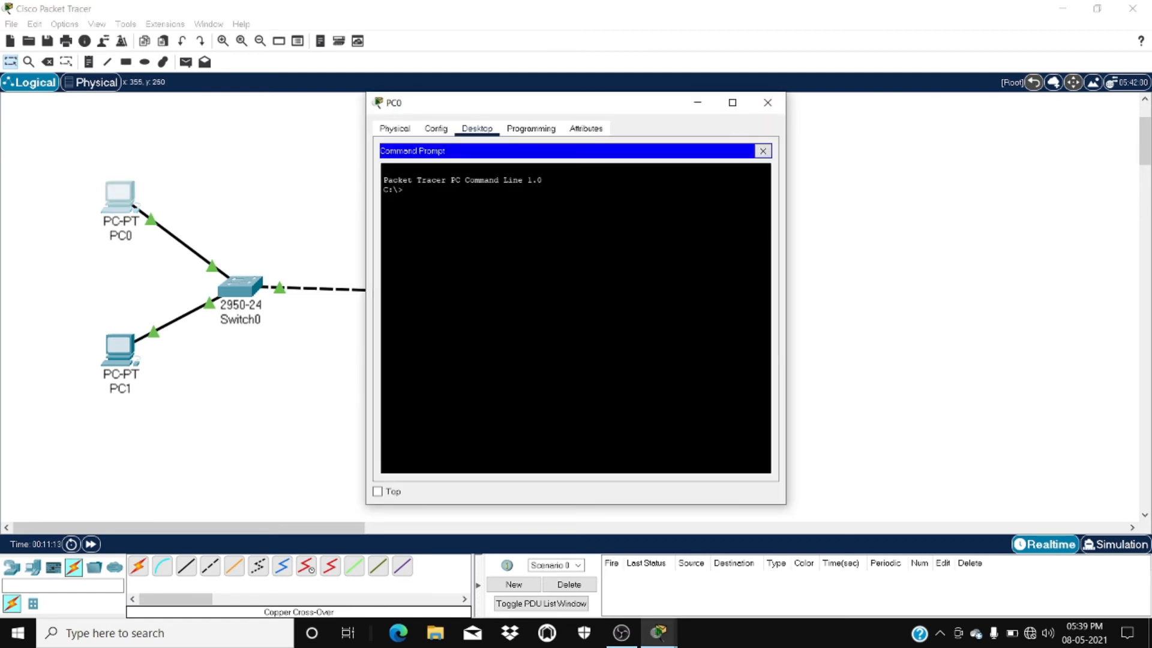
type("ping 198.142.0.4")
key("Return")
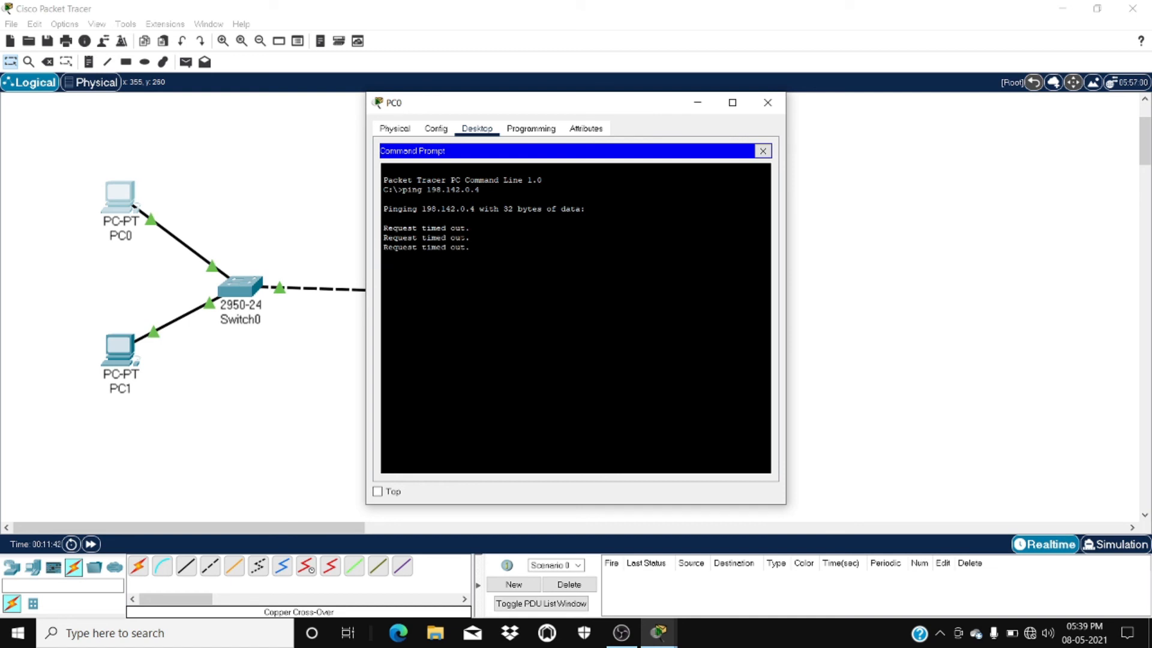
left_click(766, 103)
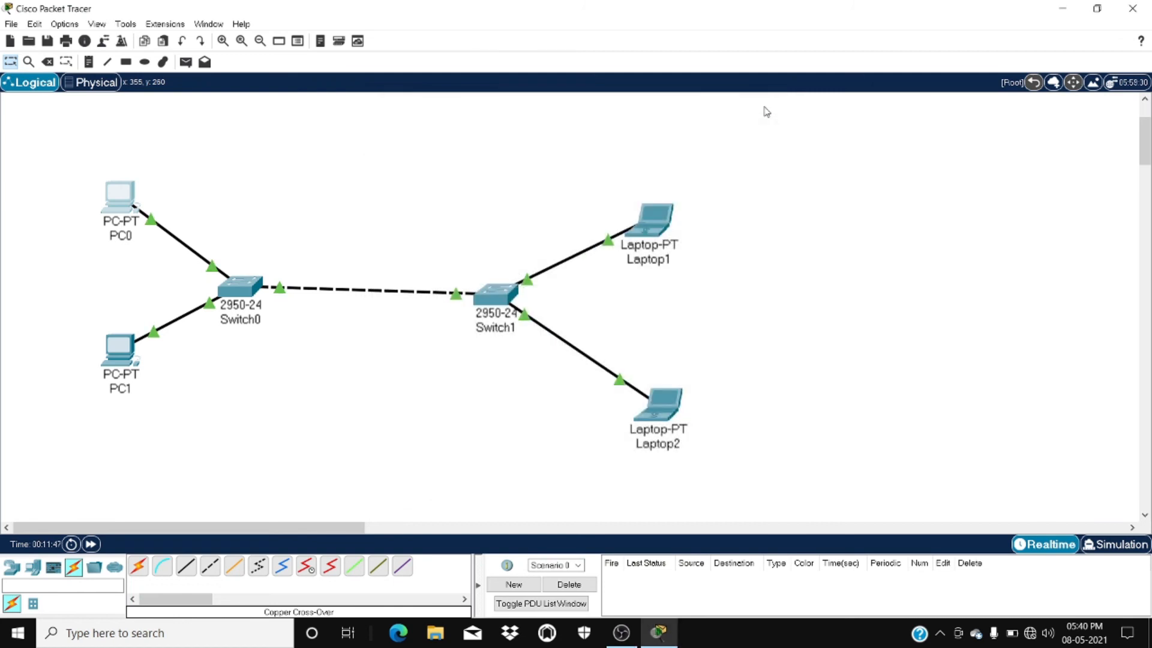
- Set Laptop2's static IPv4 address to 198.162.0.4 and close its configuration window
left_click(673, 432)
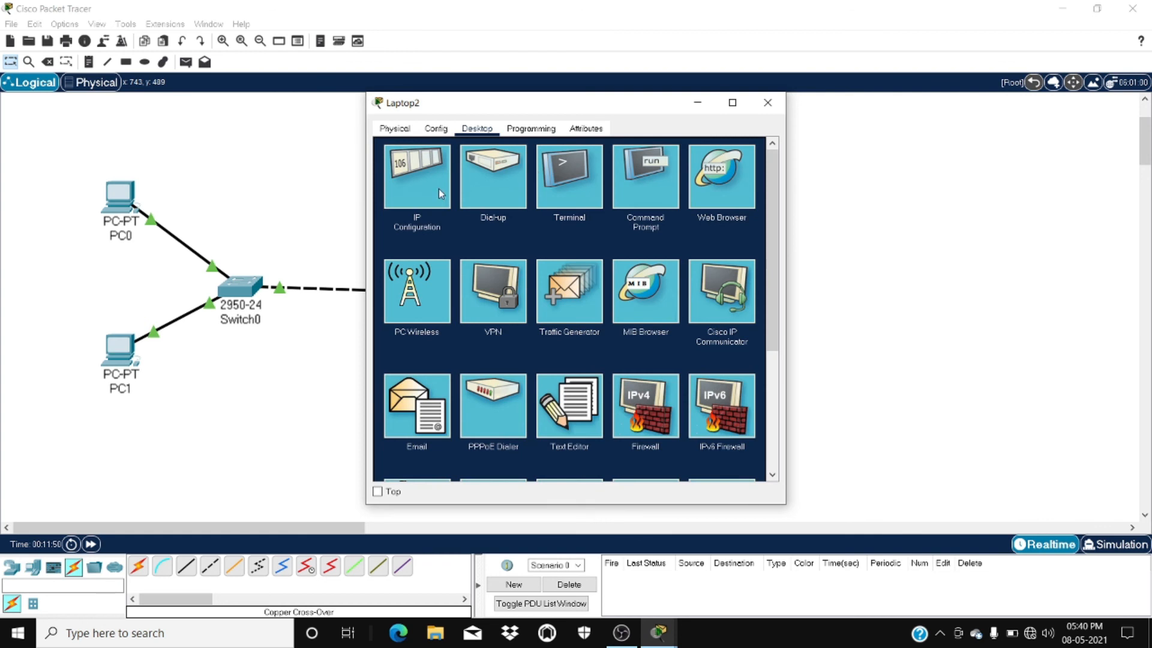
left_click(437, 188)
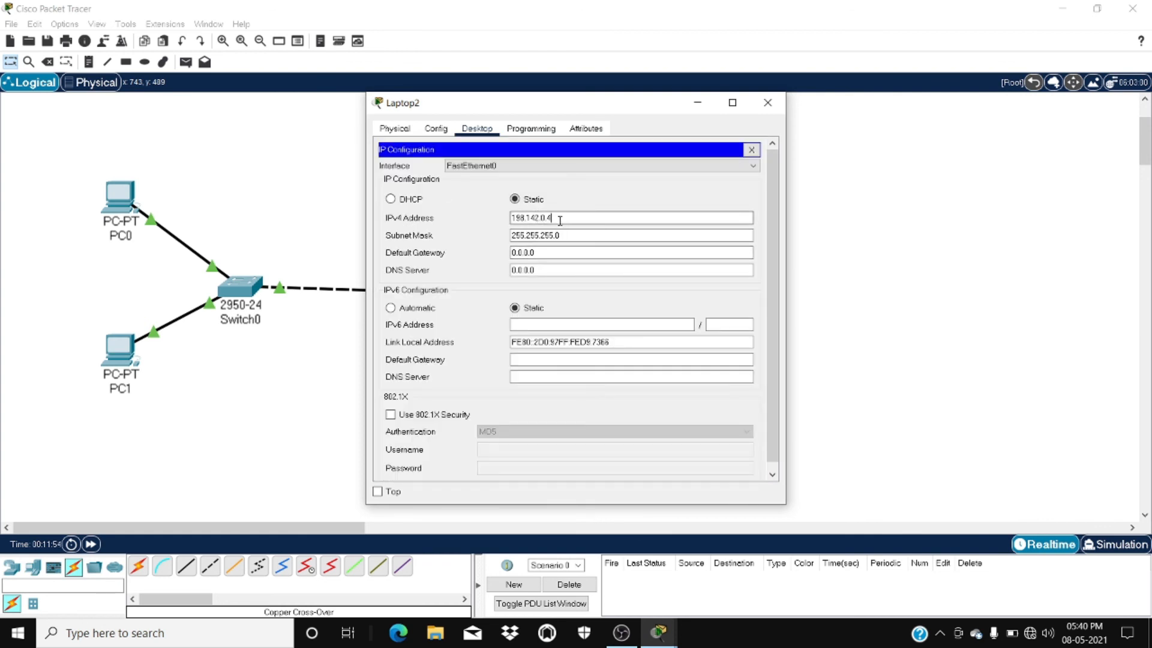
key("BackSpace")
key("BackSpace")
key("BackSpace")
key("BackSpace")
type("62")
type("0.4")
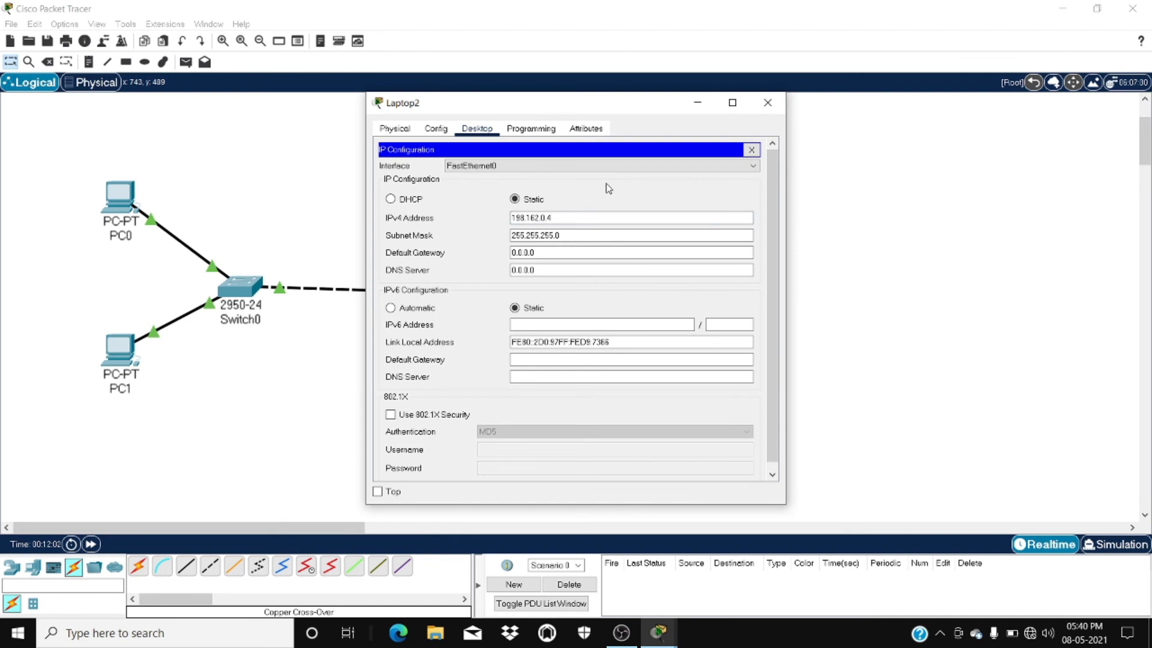
left_click(767, 103)
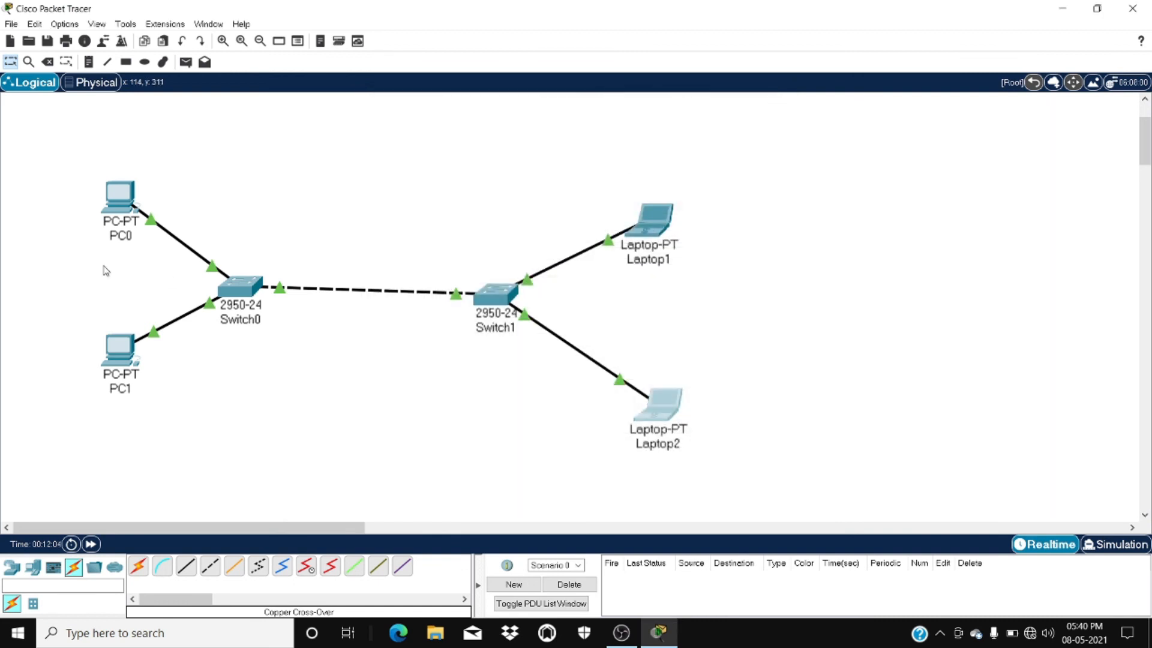
- Ping Laptop2 at 198.162.0.4 from PC0's command prompt and close the PC0 window
left_click(114, 210)
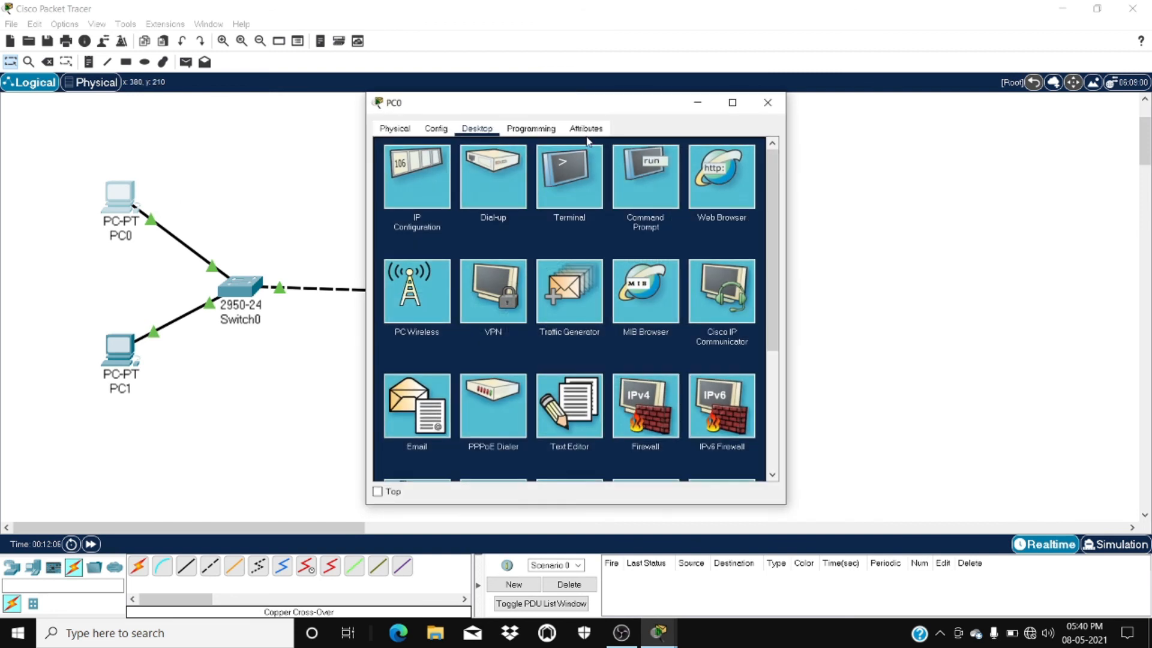
left_click(654, 183)
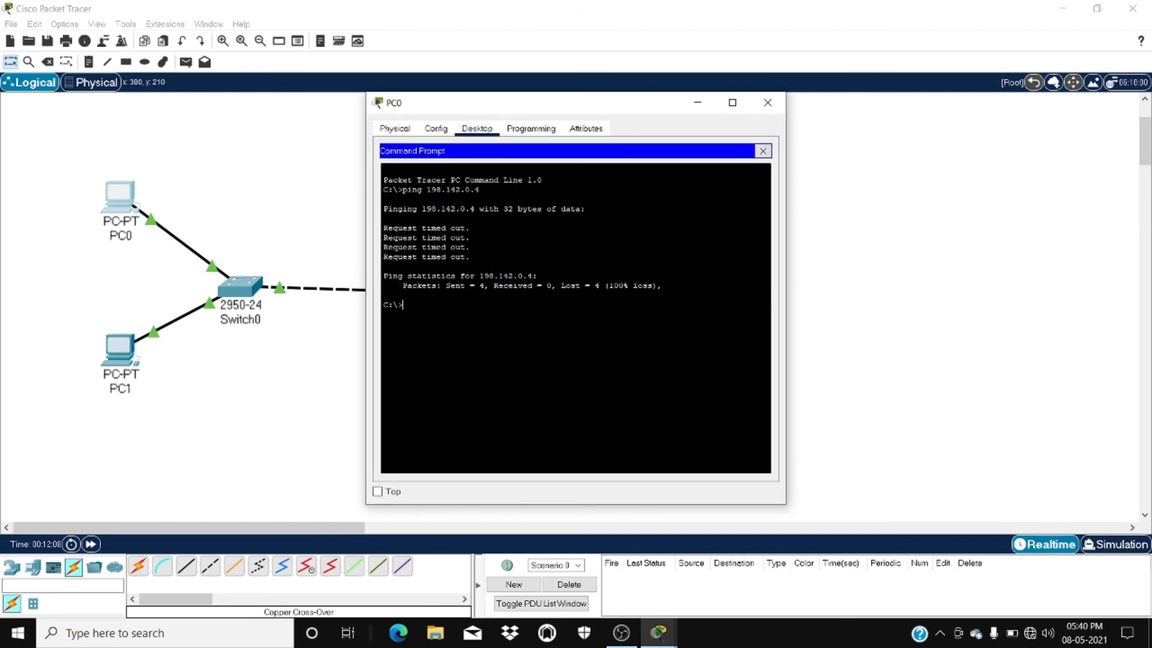
type("ping 198.162.0.4")
key("Return")
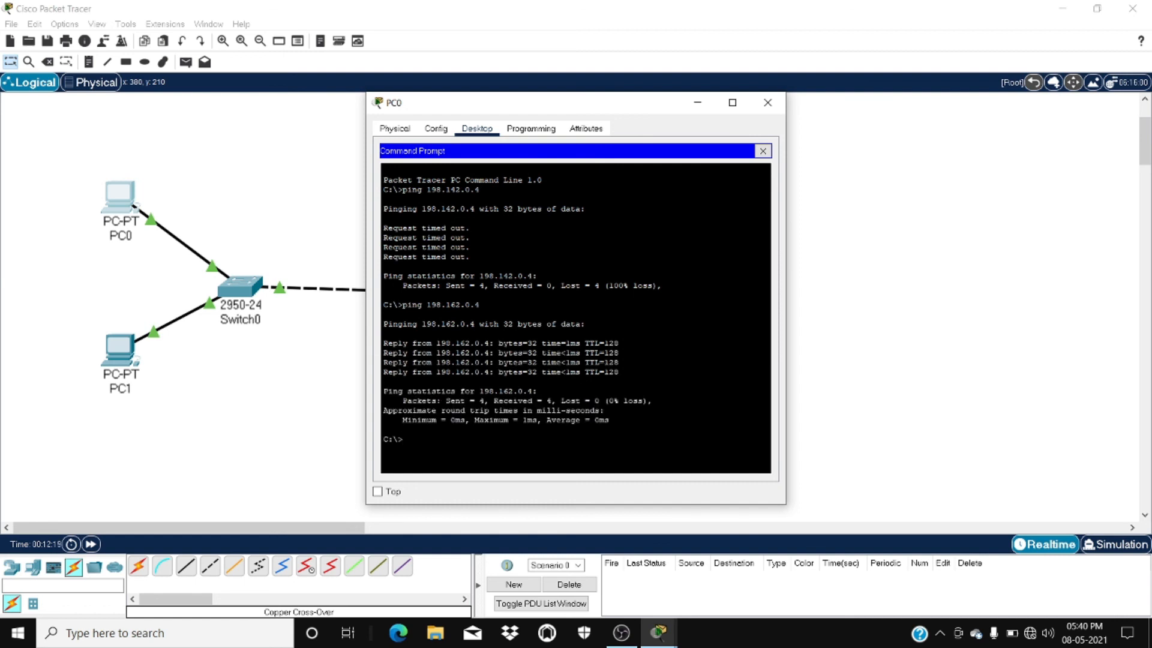
left_click(769, 106)
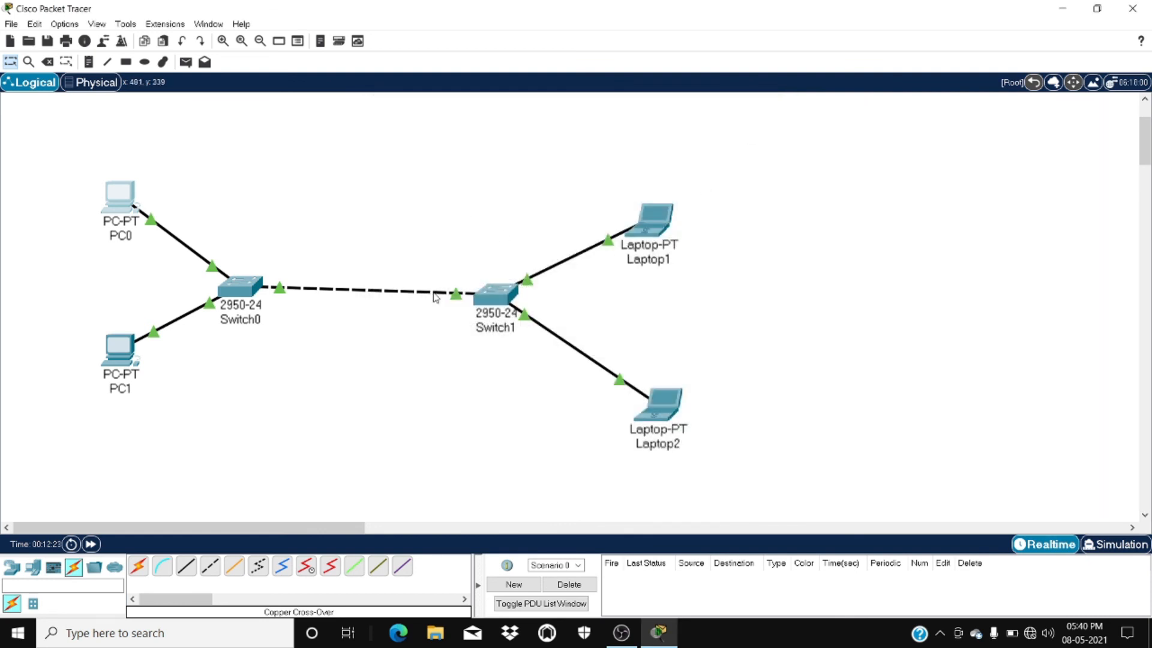
mouse_move(435, 298)
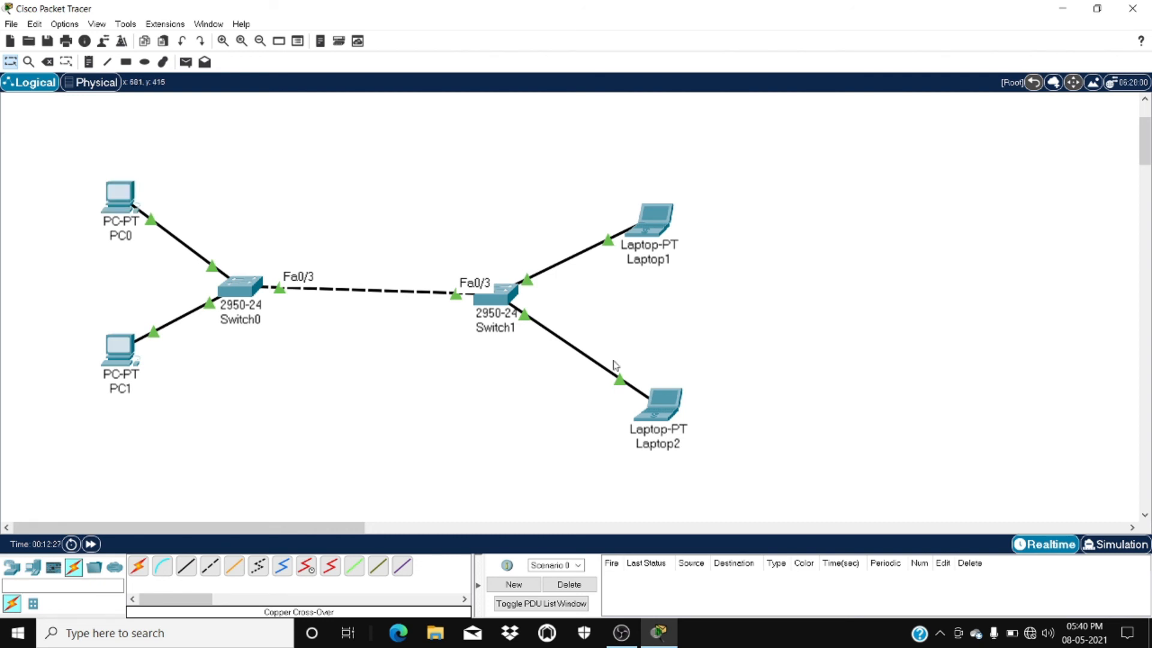
mouse_move(611, 376)
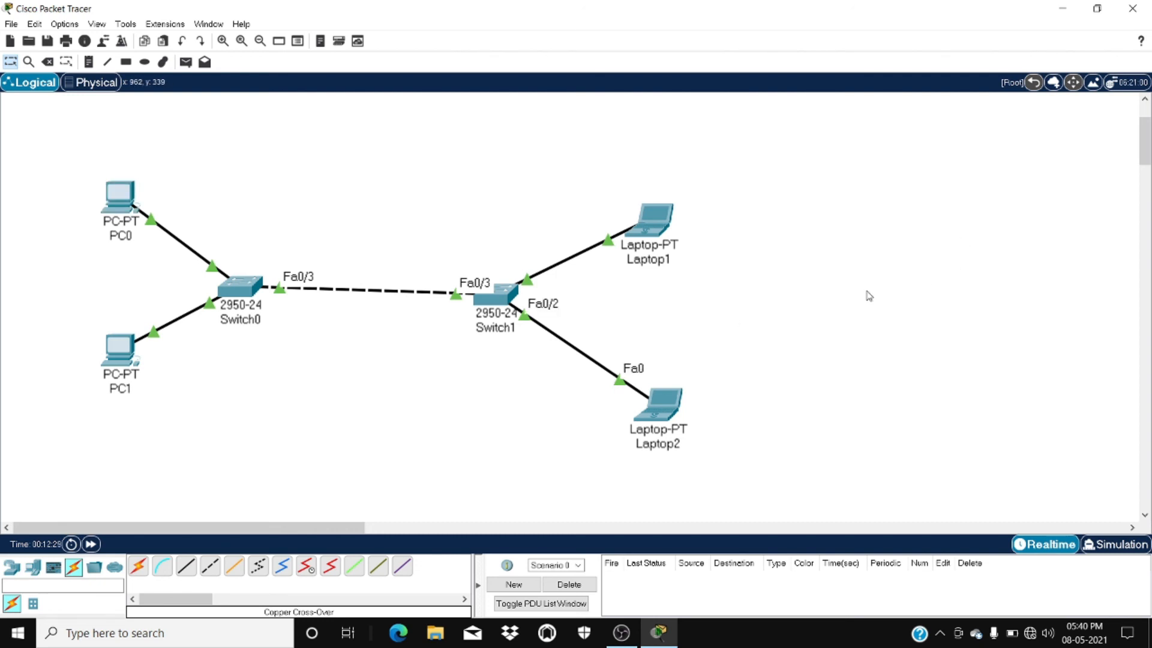